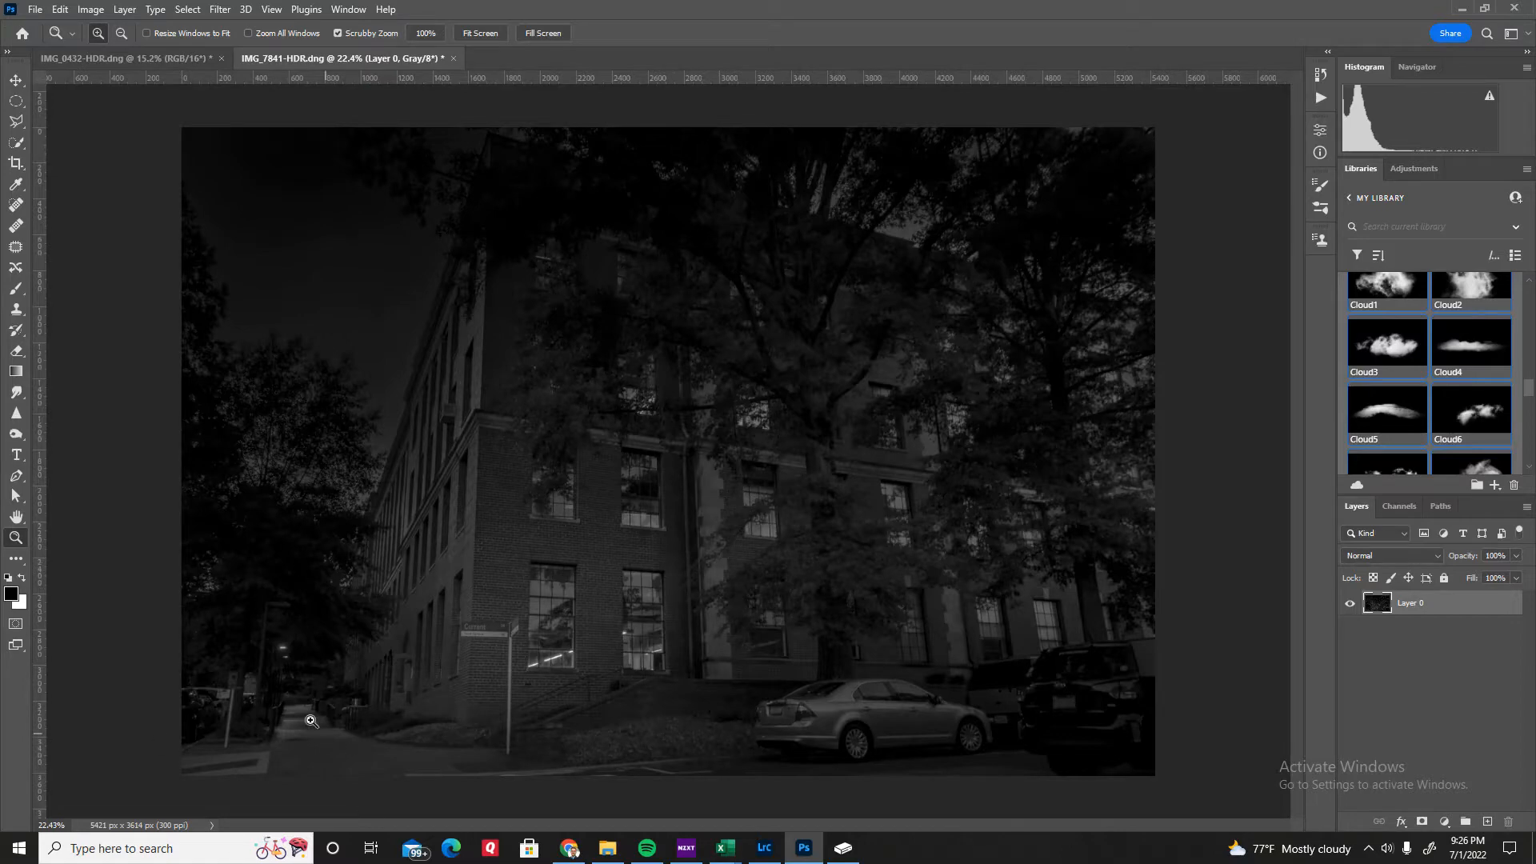
Step: Duplicate the photo layer, Layer 0, and add a new empty layer above the copy
{"action": "left_click_drag", "start_coordinate": [276, 680], "coordinate": [312, 330]}
{"action": "scroll", "coordinate": [313, 331], "scroll_direction": "down", "scroll_amount": 4}
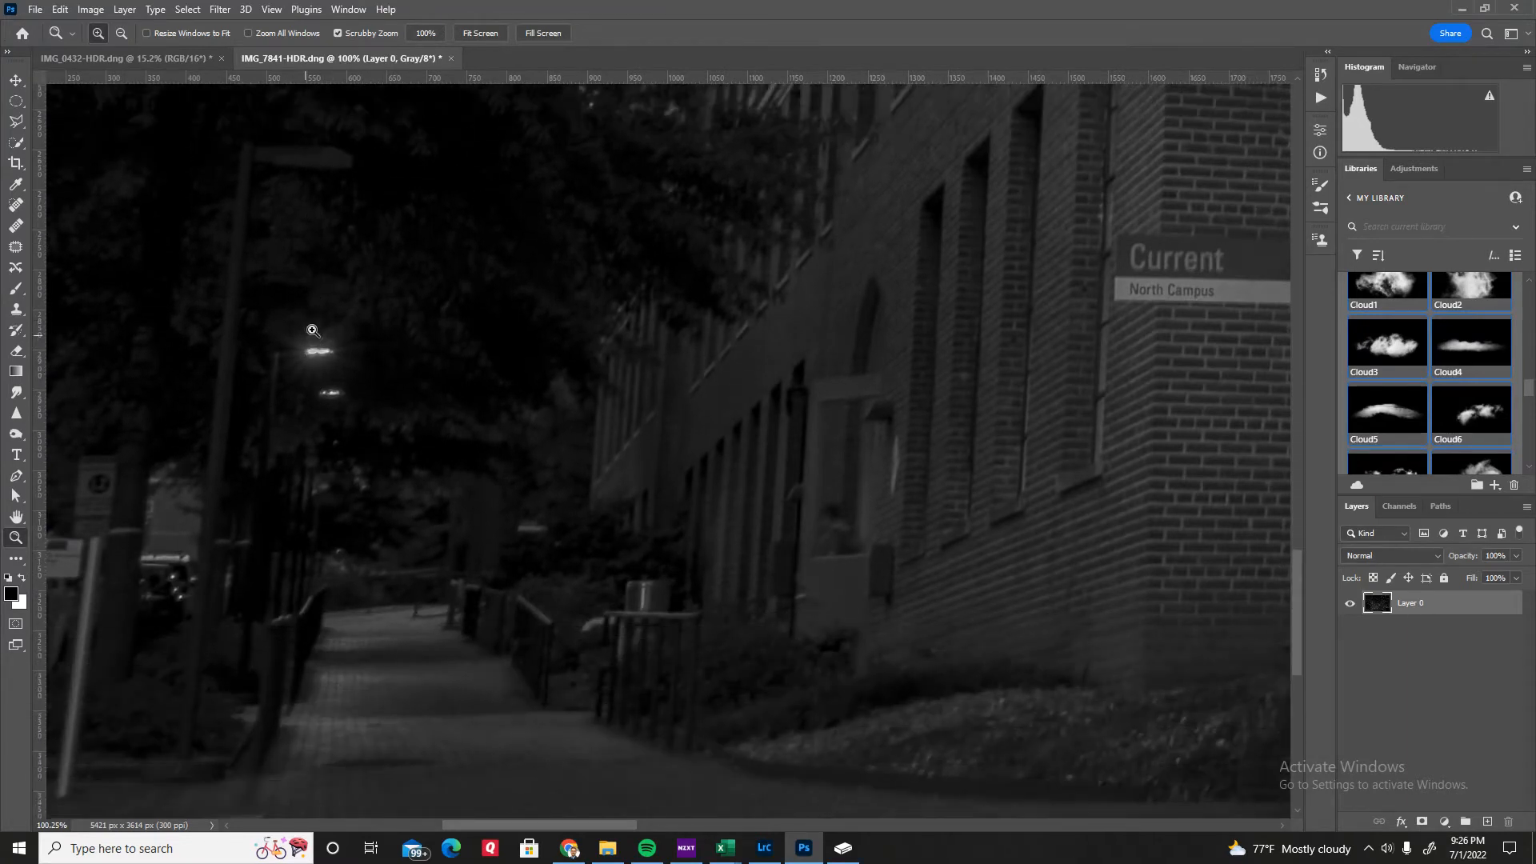
{"action": "scroll", "coordinate": [314, 330], "scroll_direction": "up", "scroll_amount": 7}
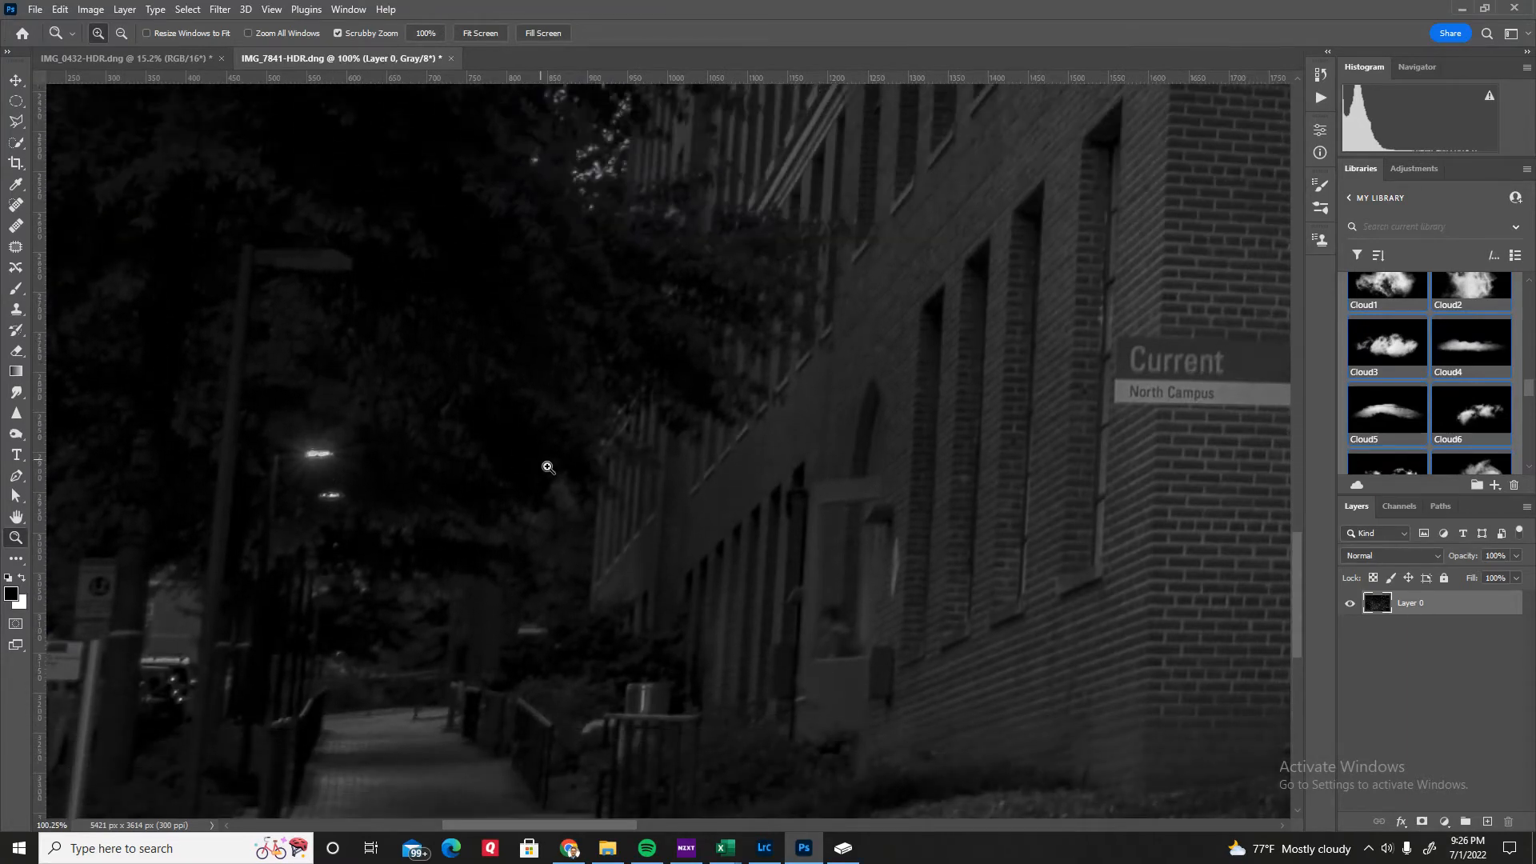
{"action": "scroll", "coordinate": [525, 483], "scroll_direction": "down", "scroll_amount": 4}
{"action": "scroll", "coordinate": [512, 494], "scroll_direction": "down", "scroll_amount": 1}
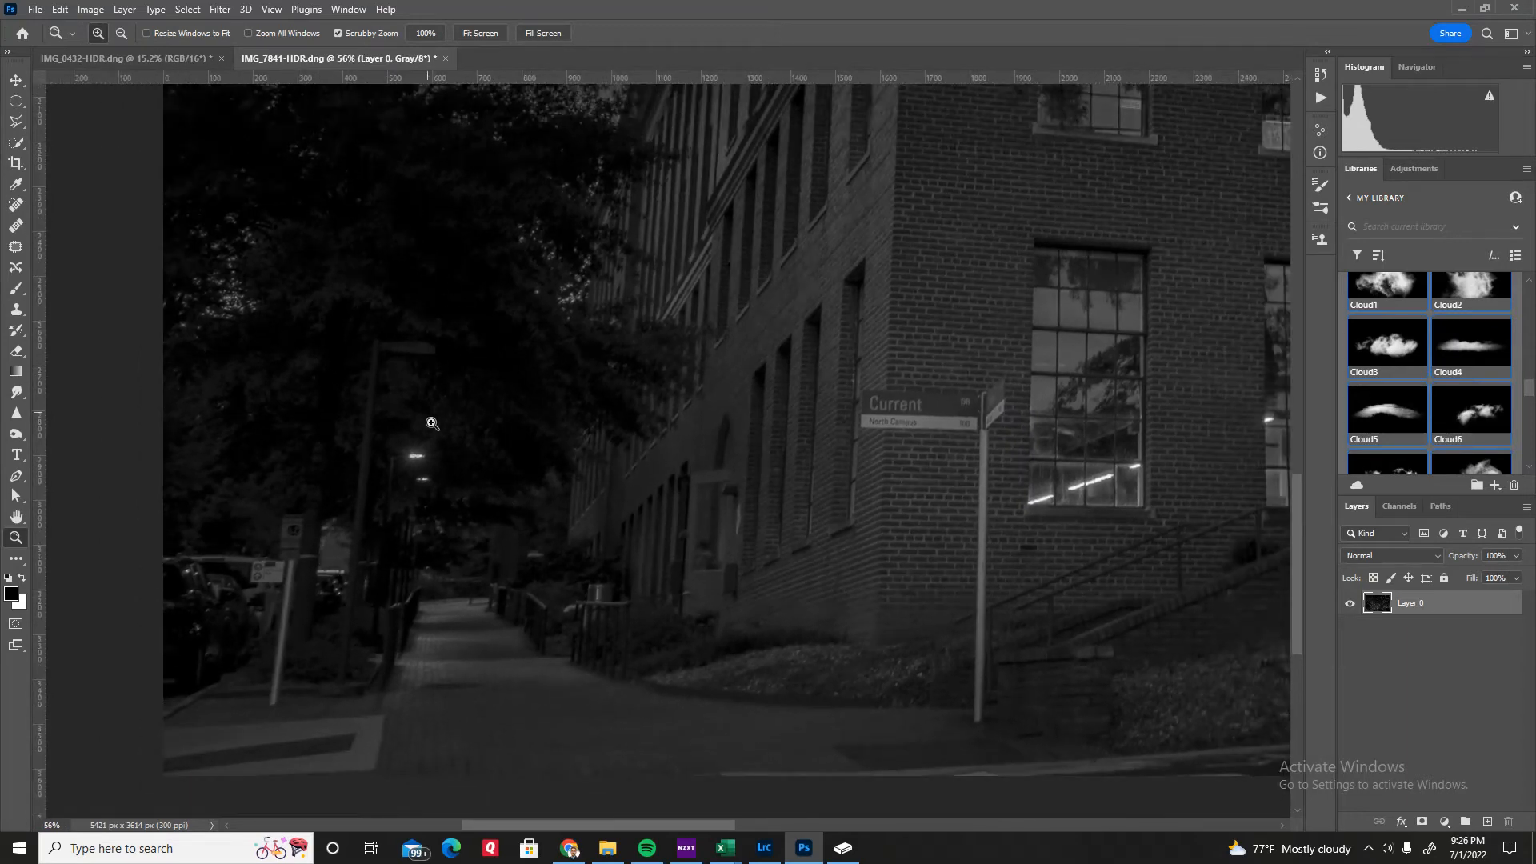
{"action": "scroll", "coordinate": [430, 616], "scroll_direction": "up", "scroll_amount": 4}
{"action": "scroll", "coordinate": [474, 596], "scroll_direction": "down", "scroll_amount": 5}
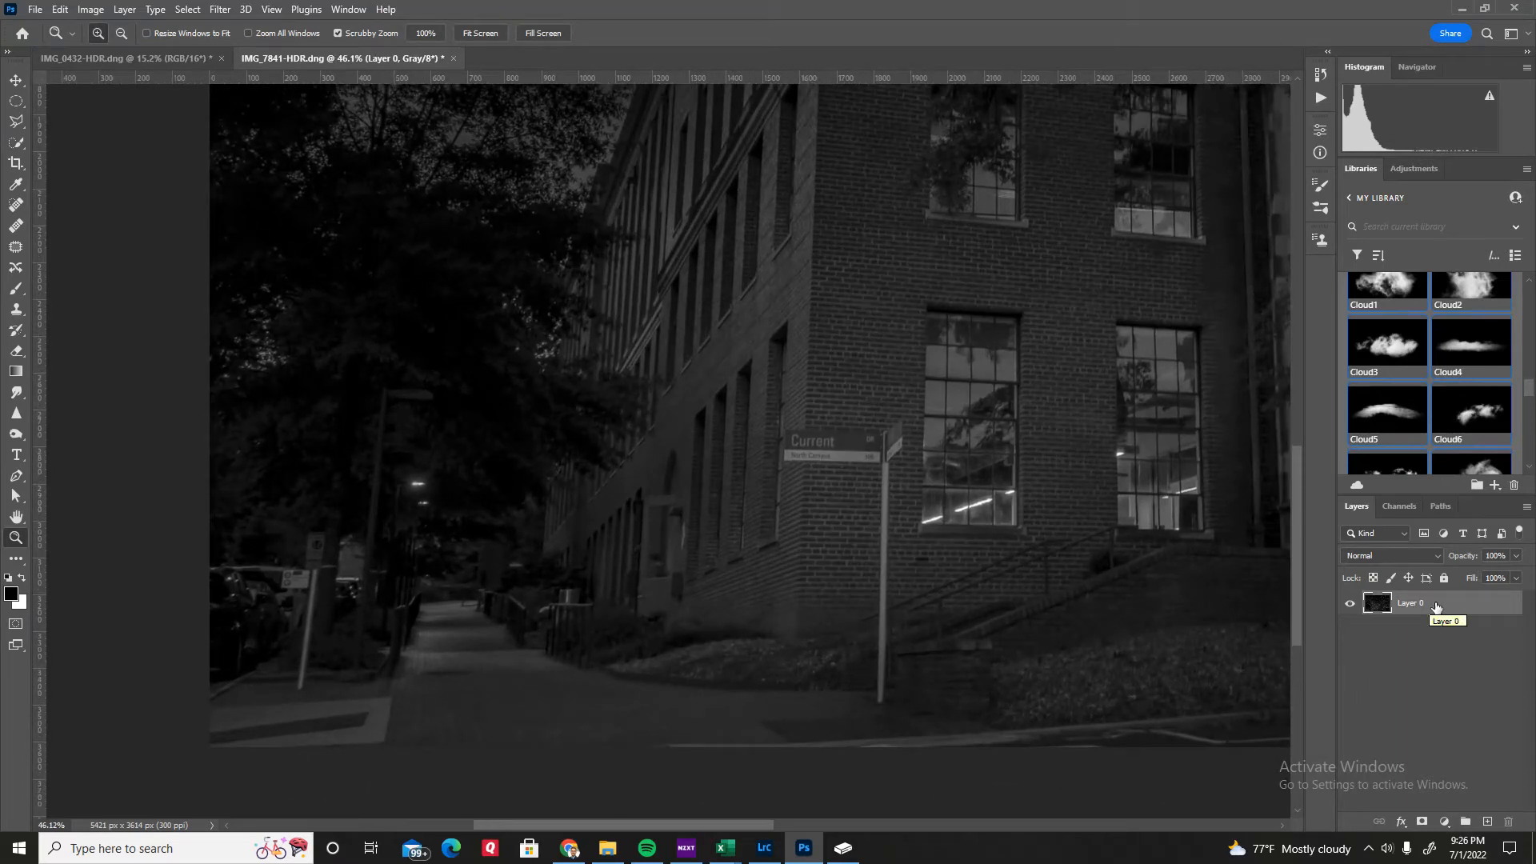
{"action": "left_click_drag", "start_coordinate": [1436, 607], "coordinate": [1487, 821]}
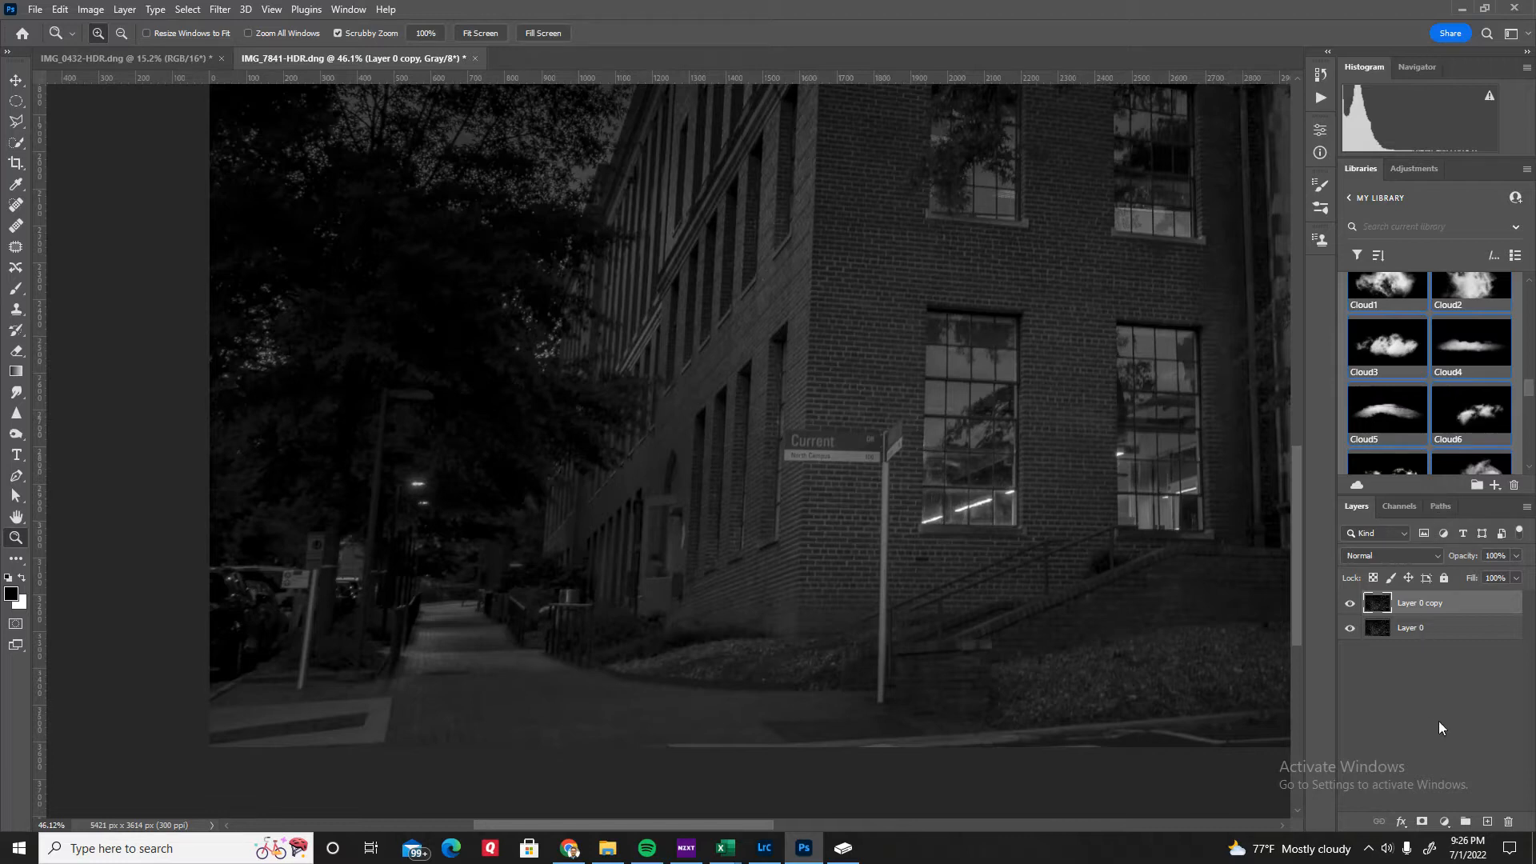
{"action": "left_click", "coordinate": [1488, 821]}
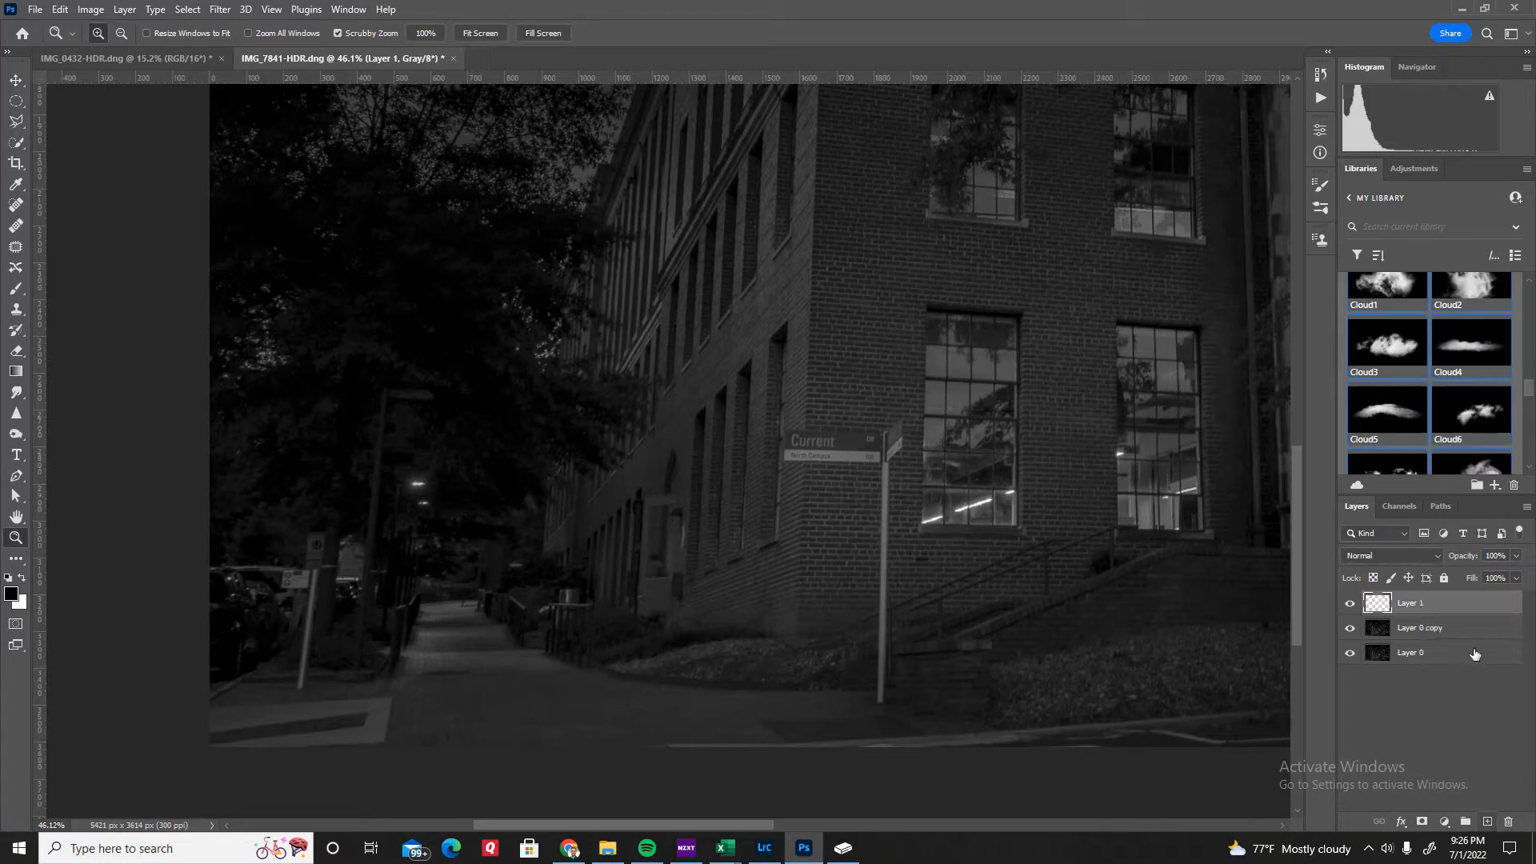
Step: Make a flat elliptical selection across the walkway below the street lamp and fill it with a white (ffffff) Solid Color layer
{"action": "left_click", "coordinate": [13, 102]}
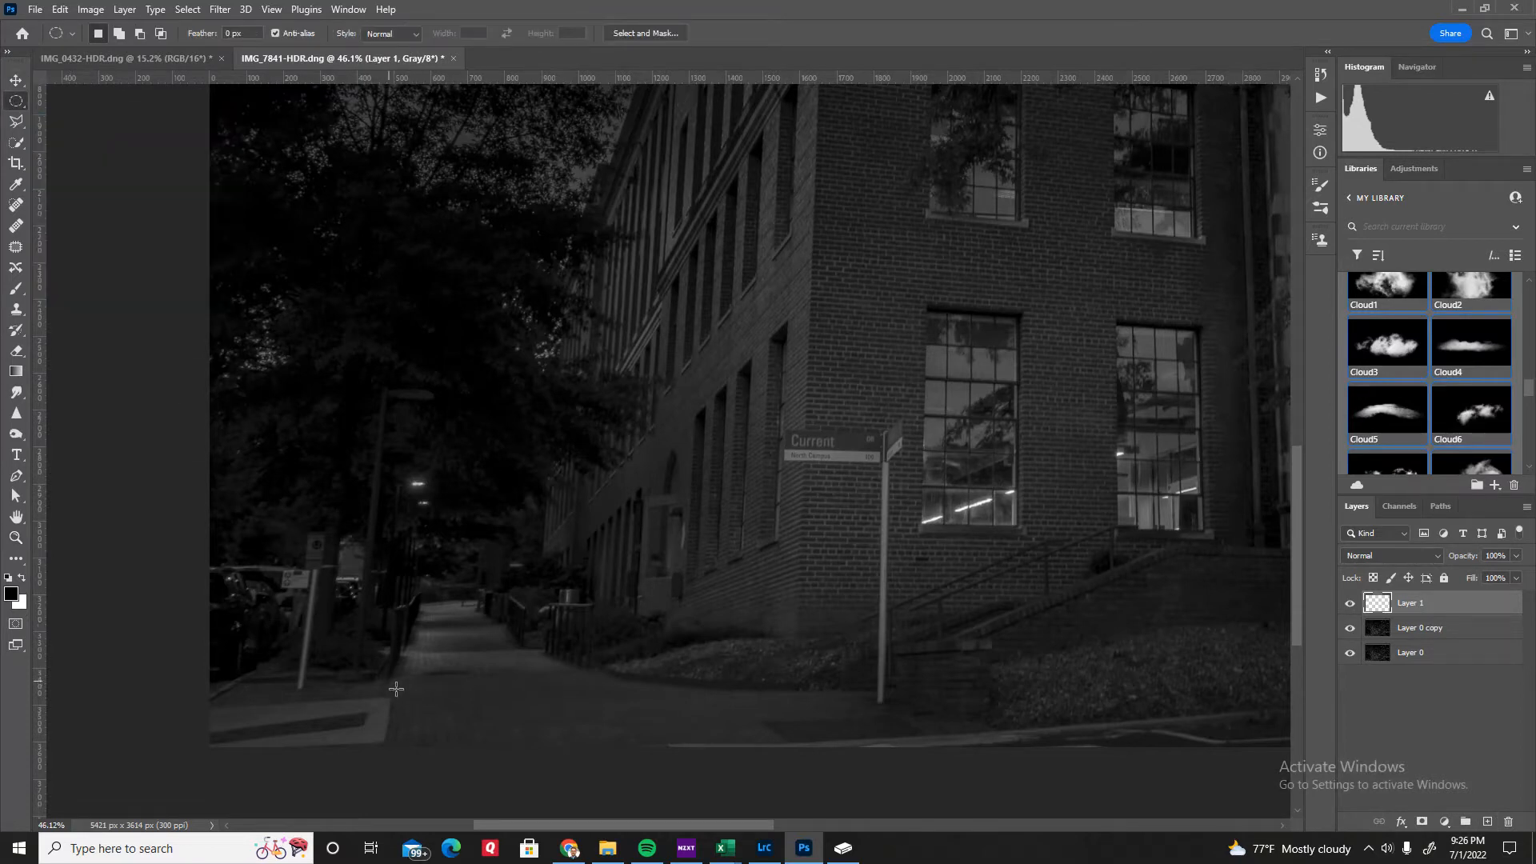
{"action": "left_click_drag", "start_coordinate": [395, 687], "coordinate": [620, 702]}
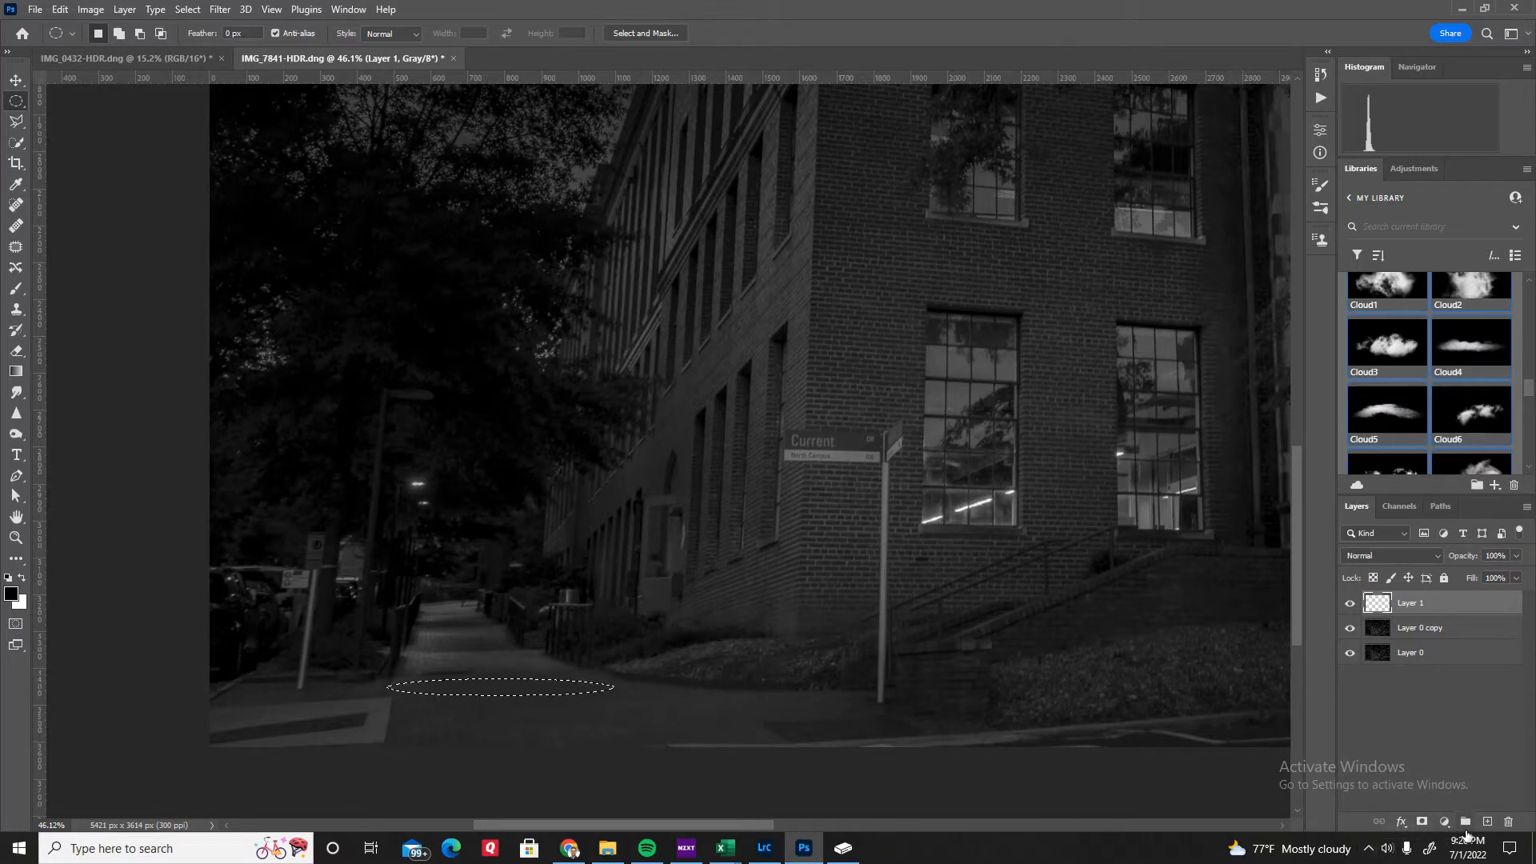
{"action": "left_click", "coordinate": [1444, 822]}
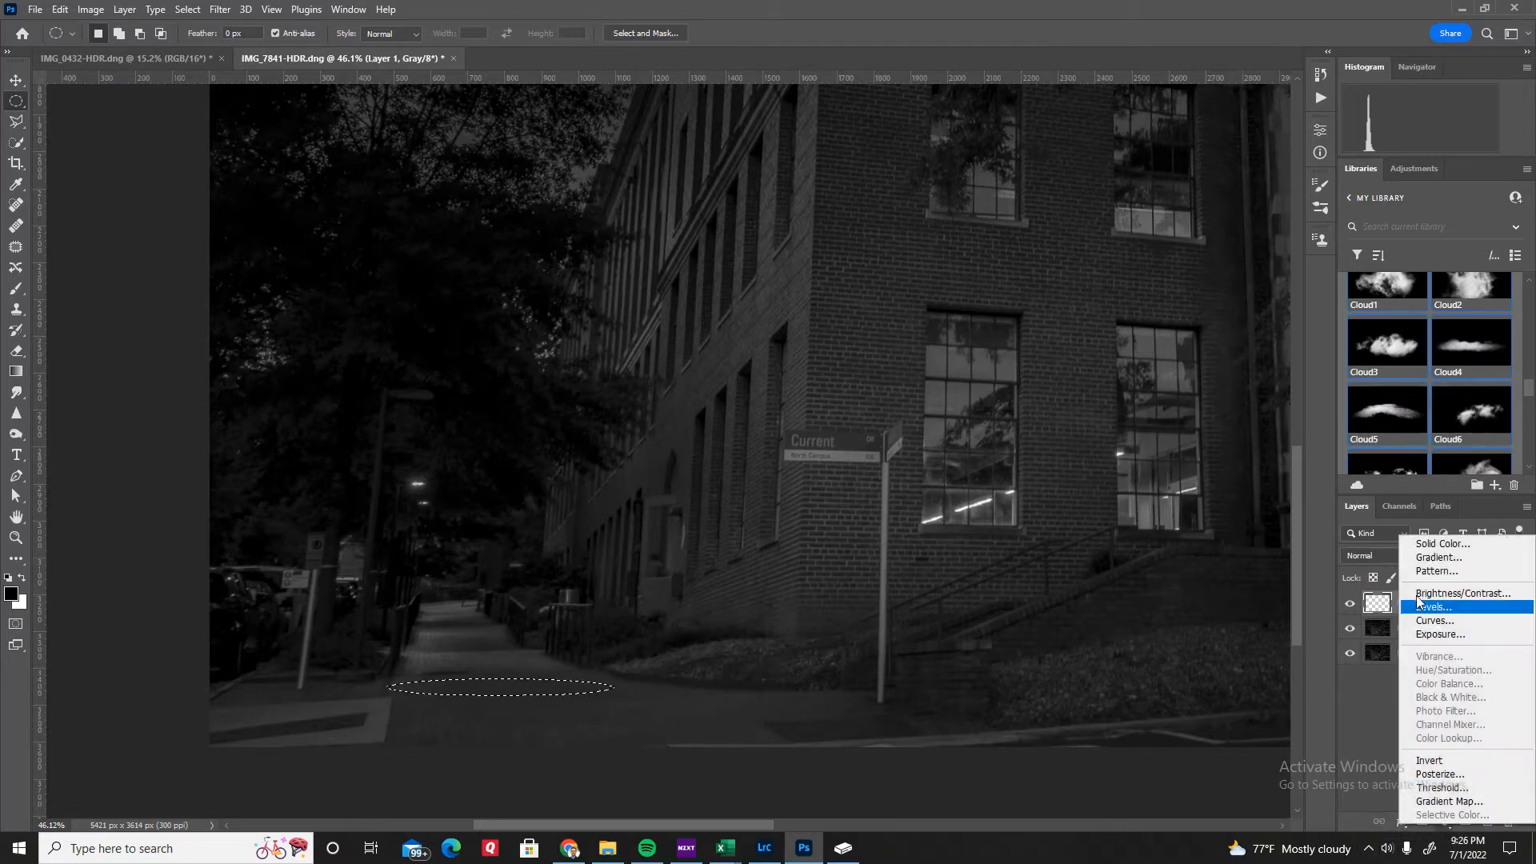
{"action": "left_click", "coordinate": [1421, 544]}
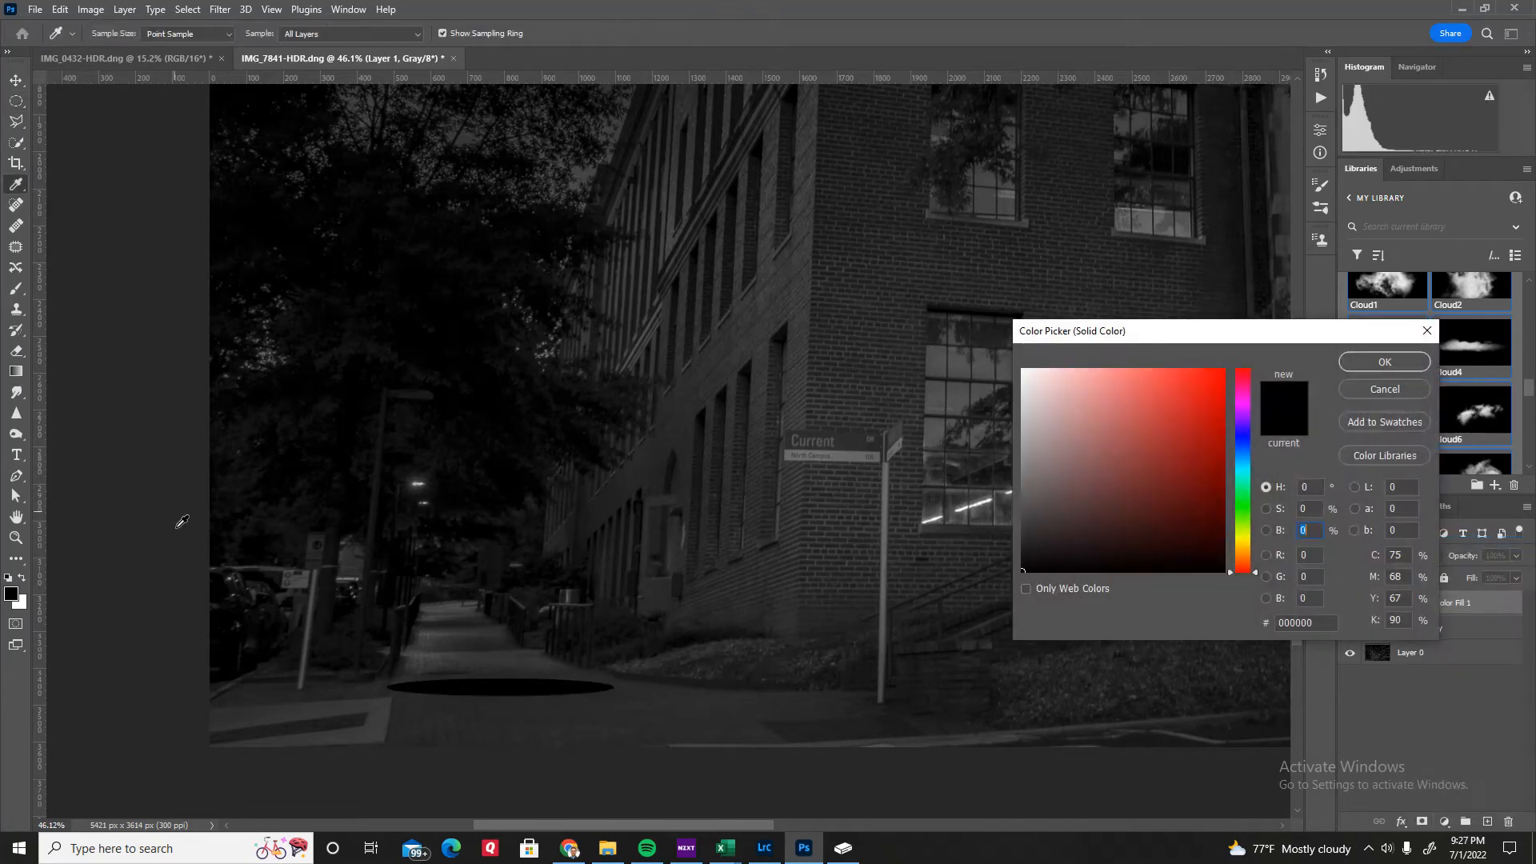
{"action": "type", "text": "100"}
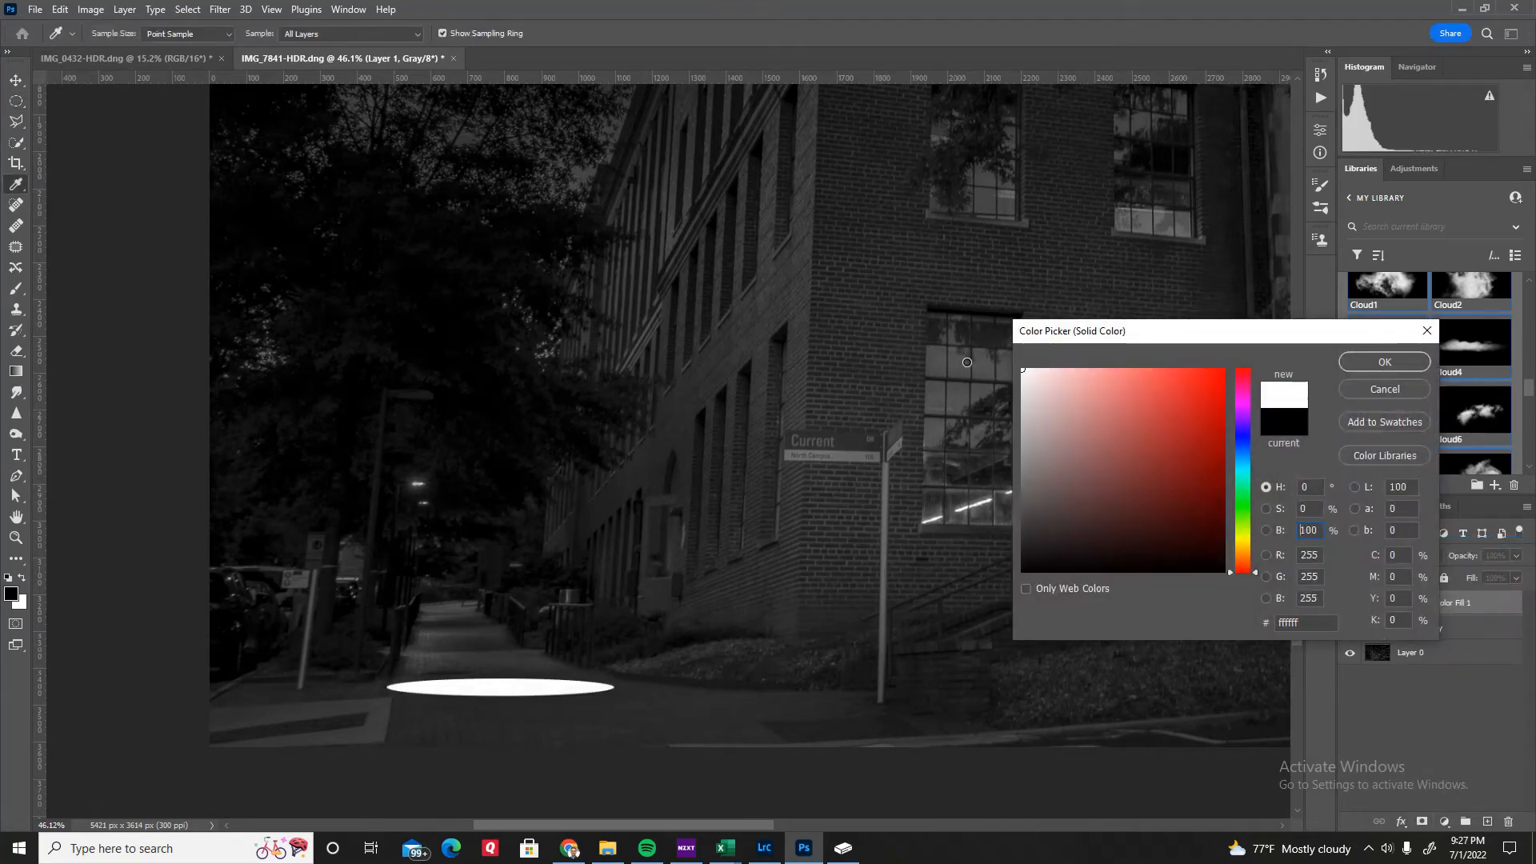
{"action": "left_click", "coordinate": [1367, 357]}
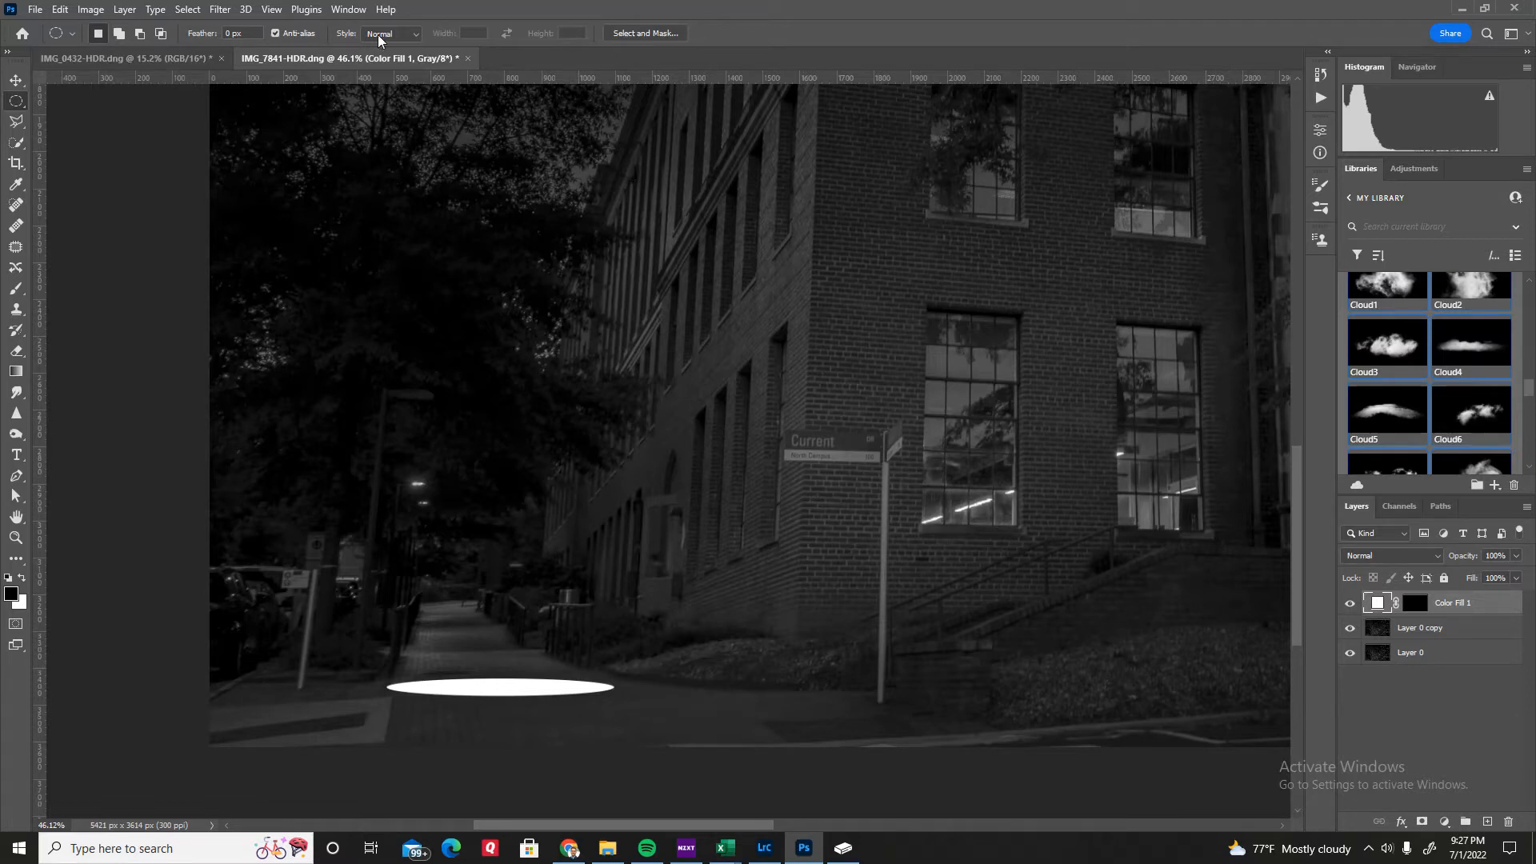
Step: Convert the white ellipse fill to a smart object and apply a Gaussian Blur with a radius of about 47 pixels
{"action": "left_click", "coordinate": [215, 9]}
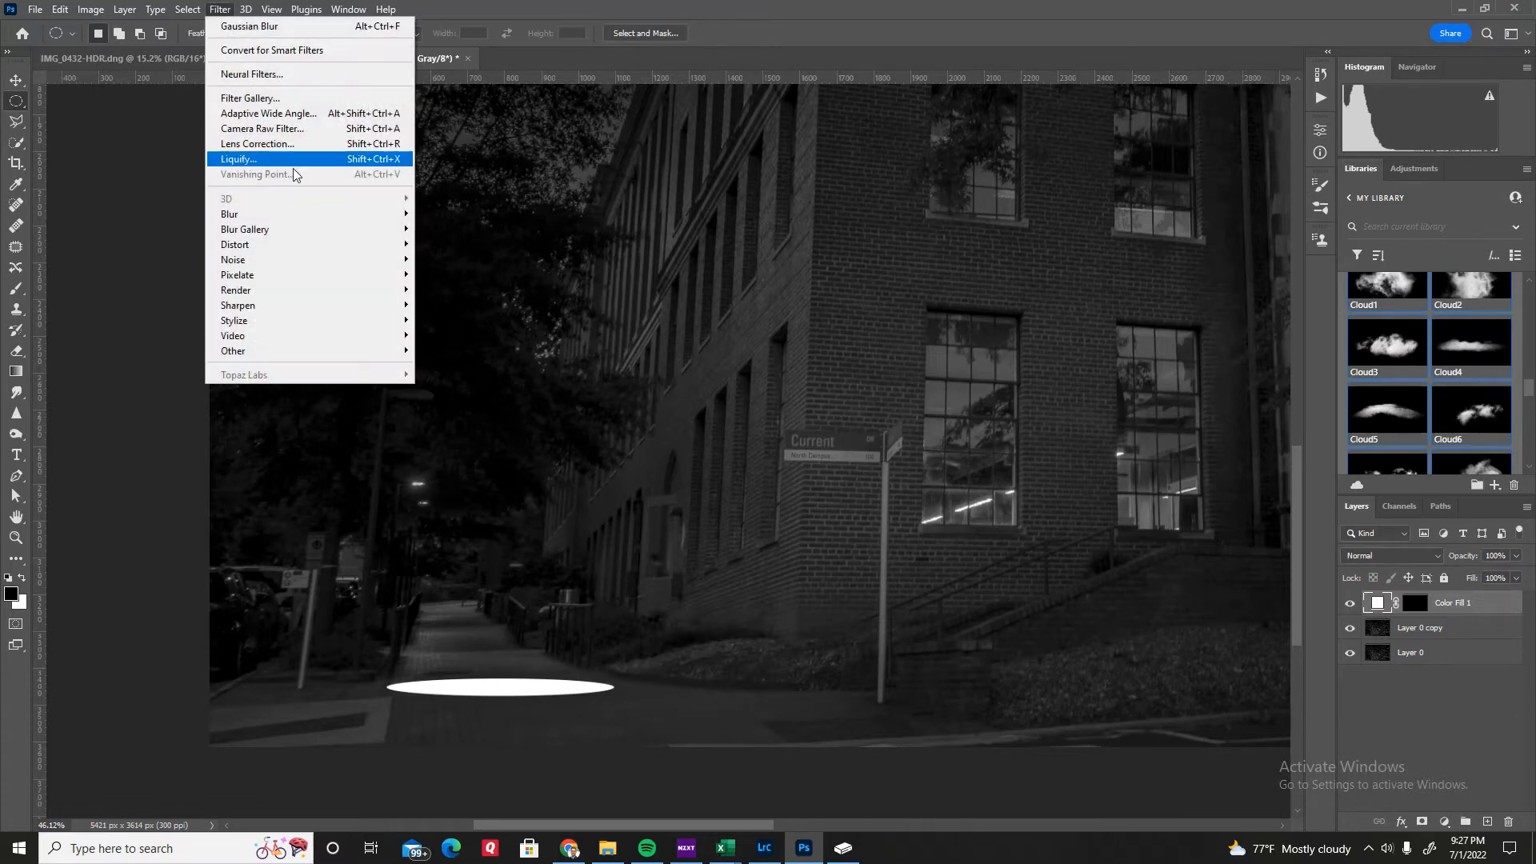
{"action": "mouse_move", "coordinate": [312, 213]}
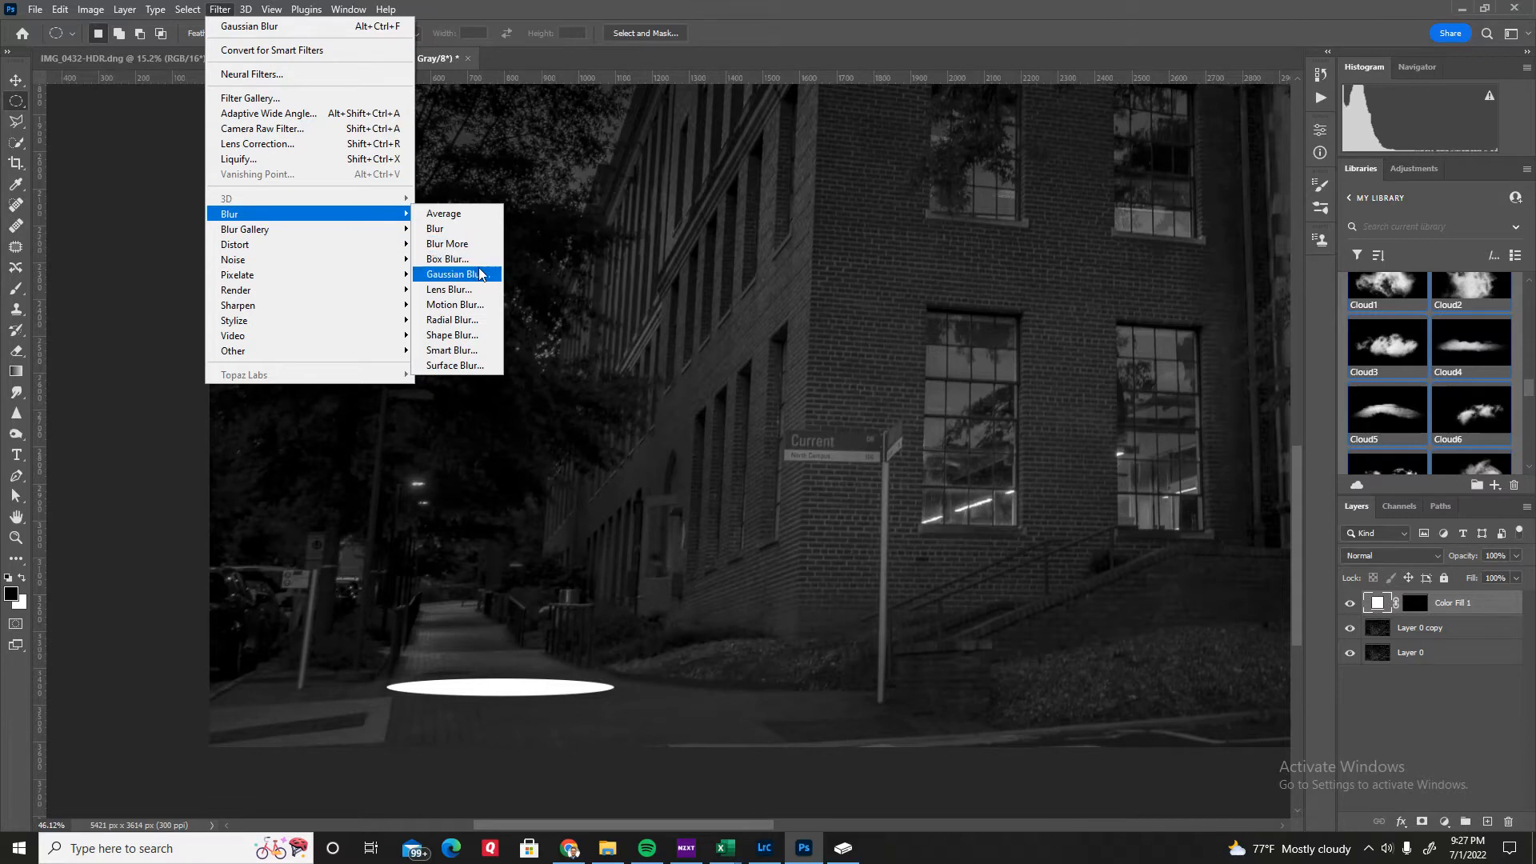
{"action": "left_click", "coordinate": [478, 275]}
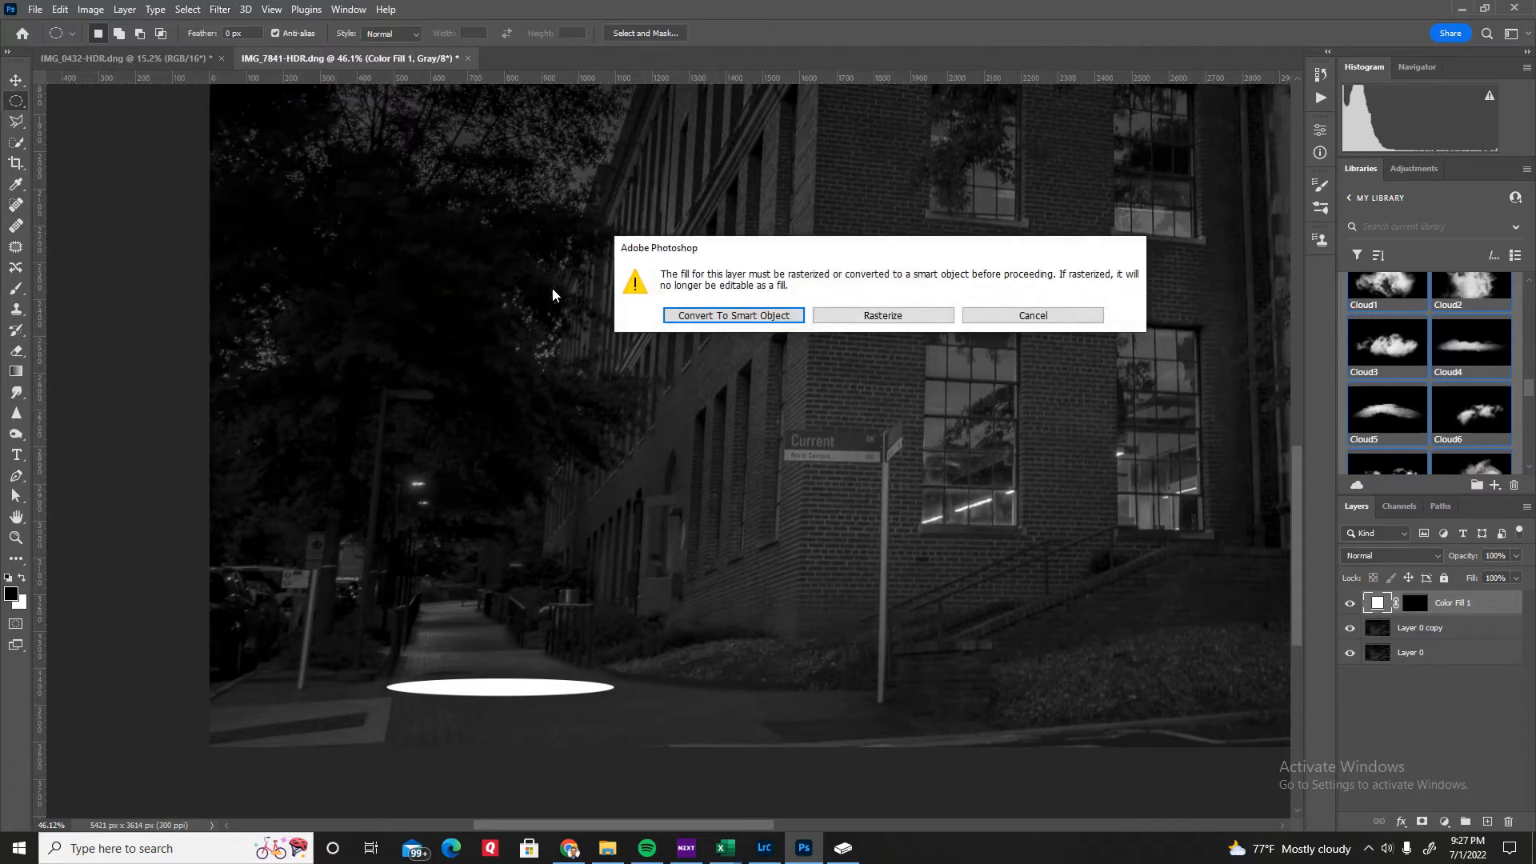
{"action": "left_click", "coordinate": [725, 316]}
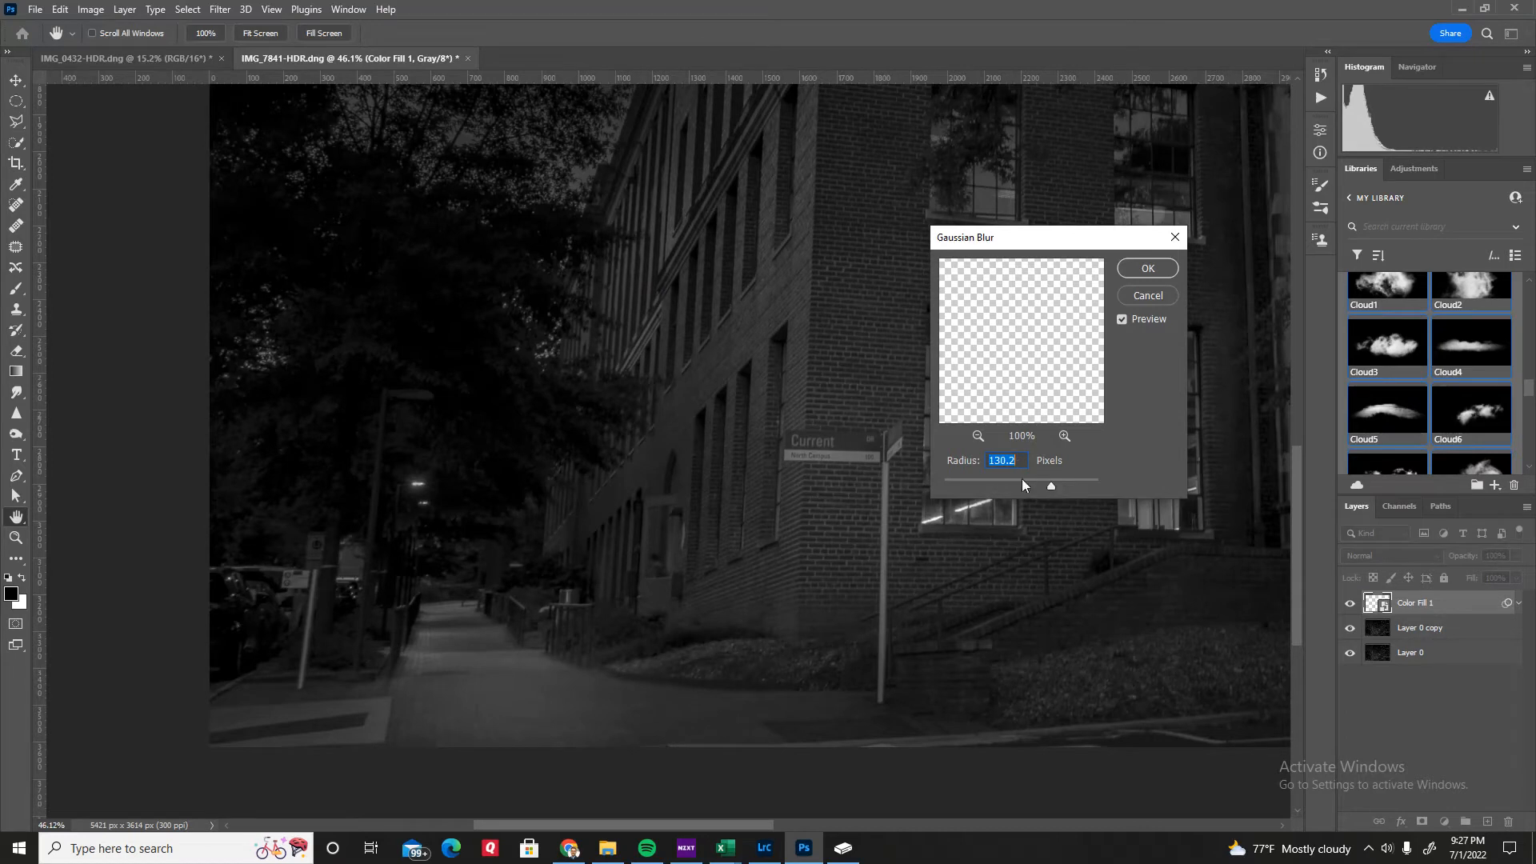
{"action": "mouse_move", "coordinate": [1049, 480]}
{"action": "left_mouse_down"}
{"action": "mouse_move", "coordinate": [981, 489]}
{"action": "mouse_move", "coordinate": [1091, 471]}
{"action": "mouse_move", "coordinate": [1078, 487]}
{"action": "left_mouse_up"}
{"action": "left_click_drag", "start_coordinate": [942, 487], "coordinate": [949, 487]}
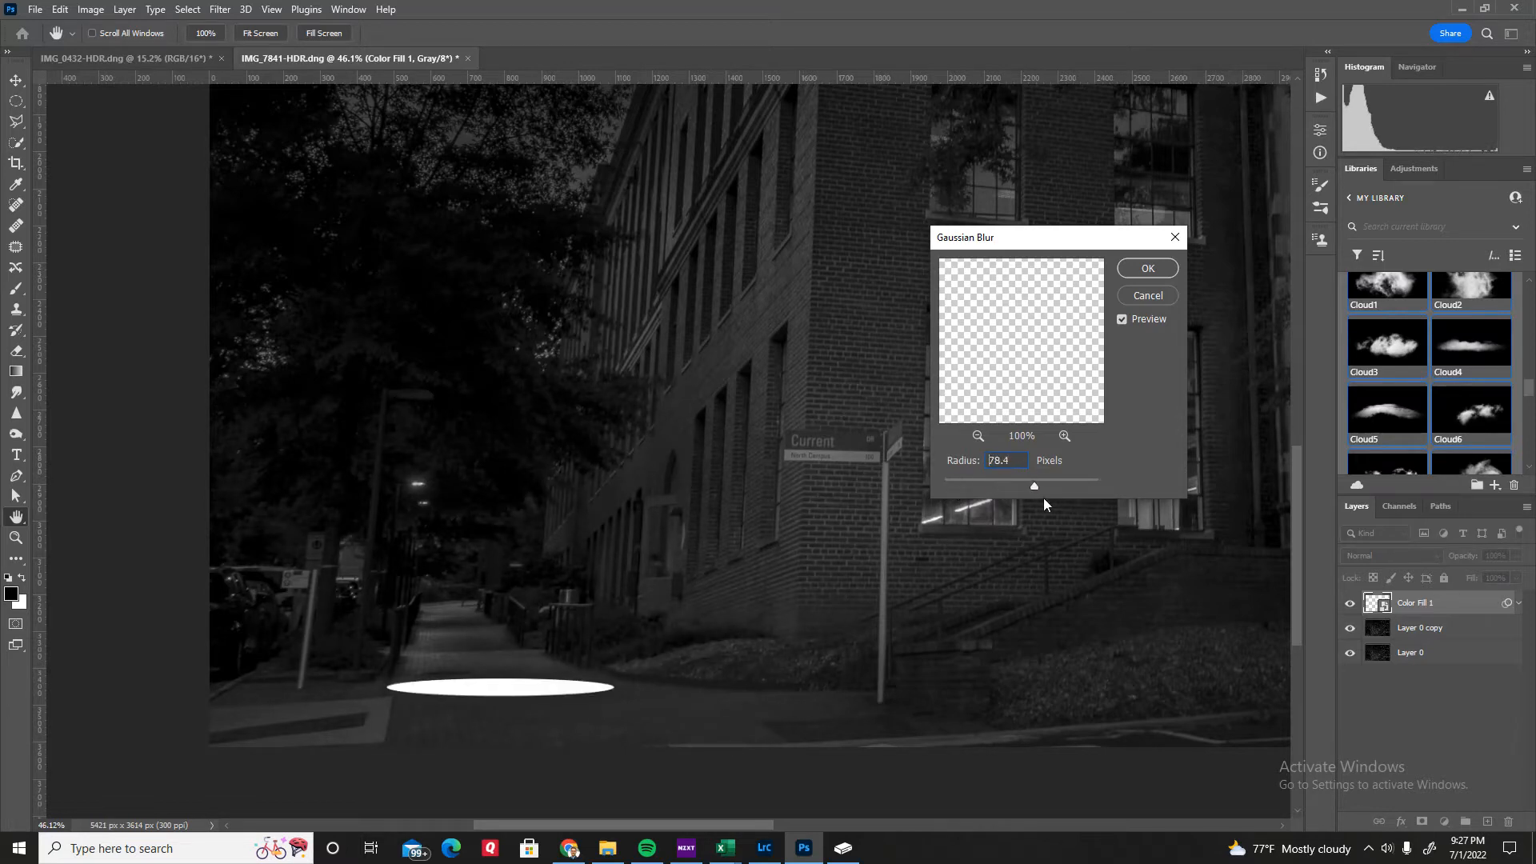
{"action": "left_click_drag", "start_coordinate": [1043, 497], "coordinate": [1146, 499]}
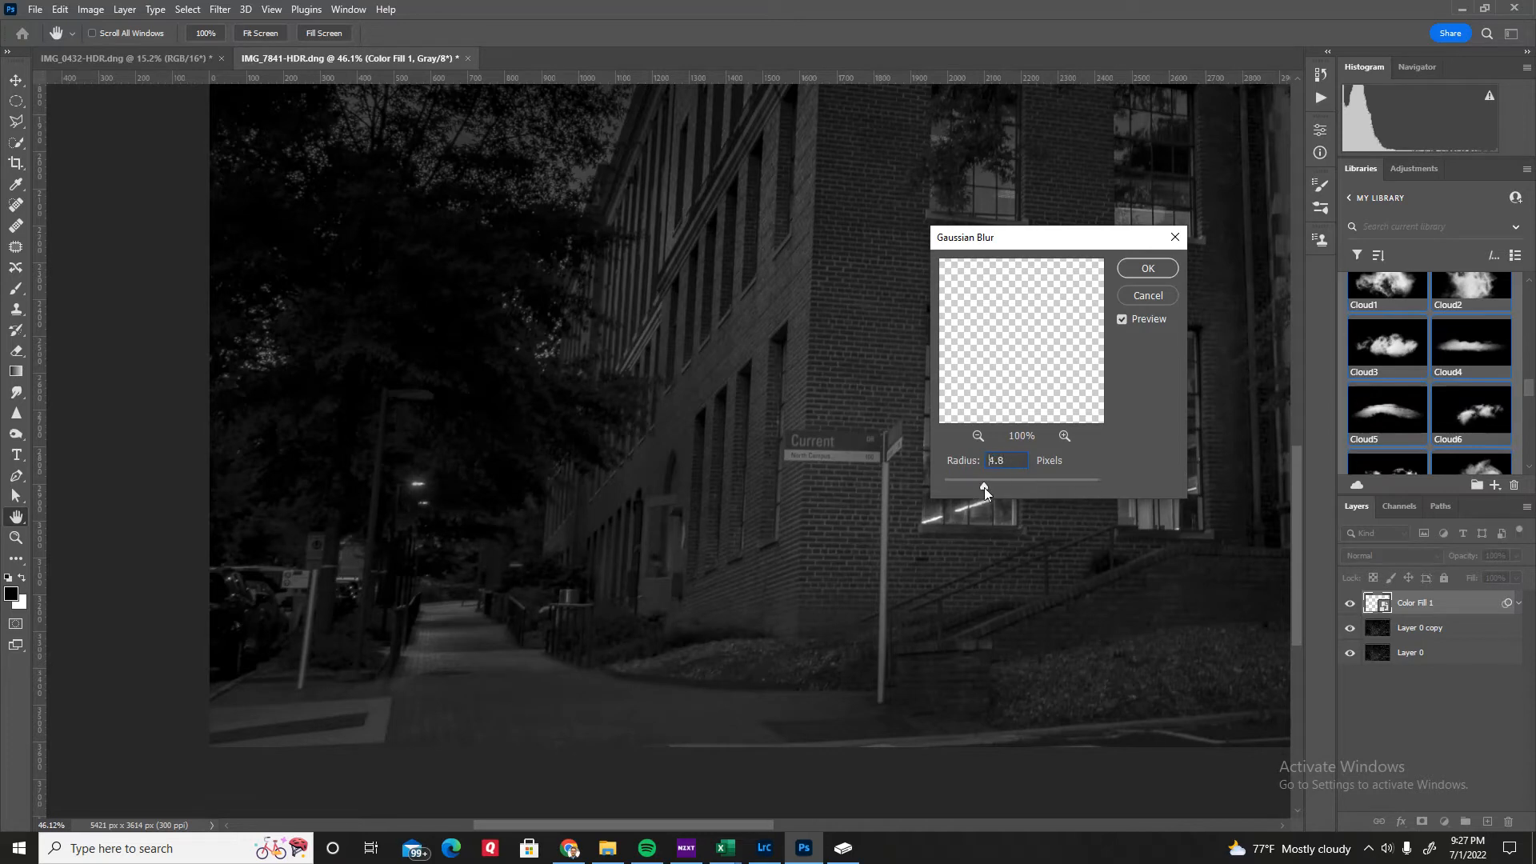
{"action": "left_click_drag", "start_coordinate": [984, 487], "coordinate": [1030, 492]}
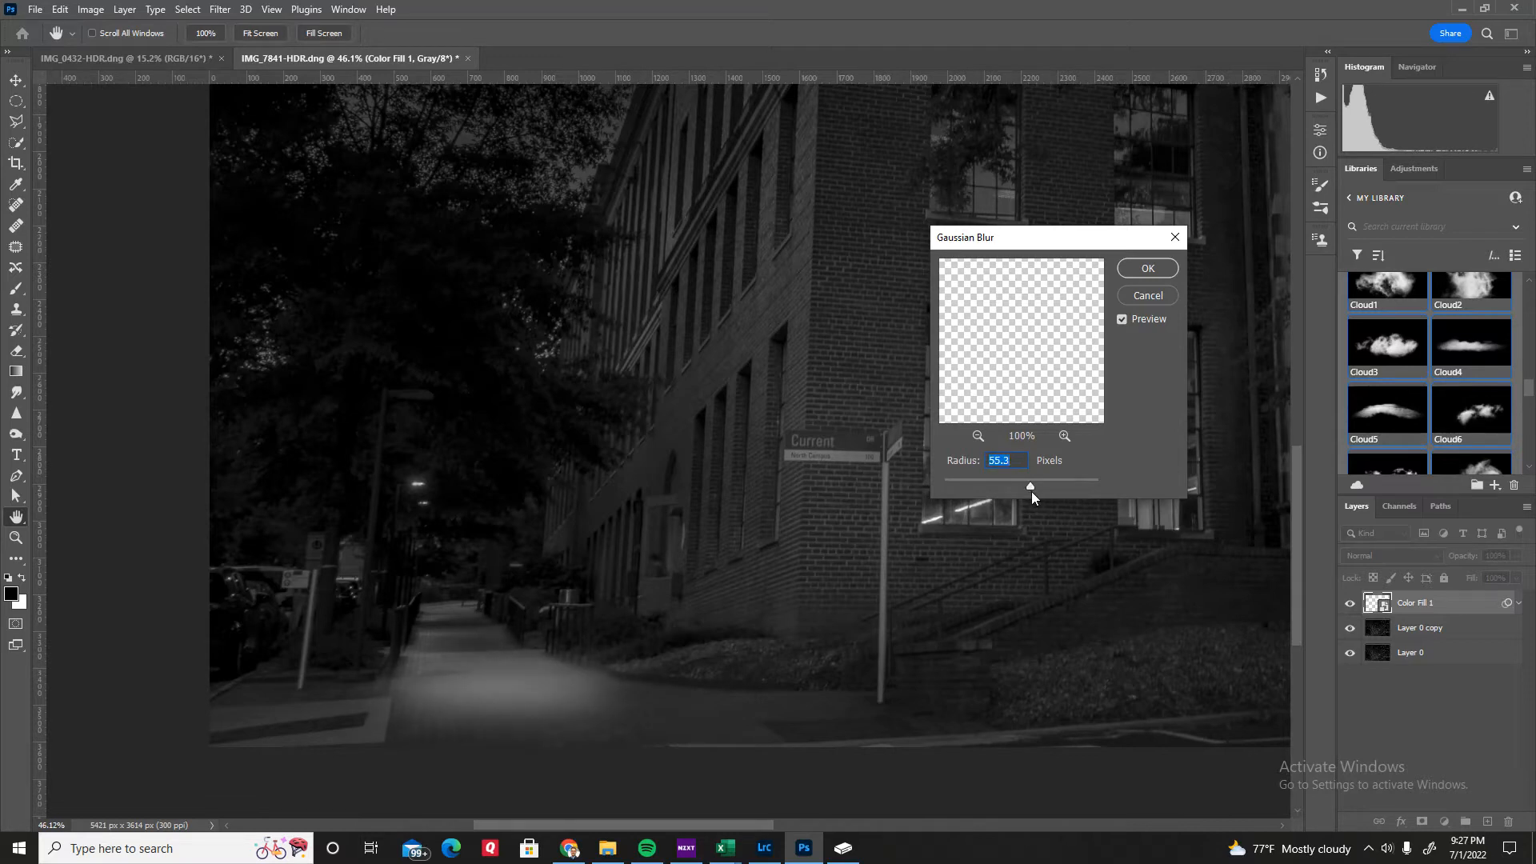
{"action": "left_click_drag", "start_coordinate": [1033, 487], "coordinate": [1034, 489]}
{"action": "left_click", "coordinate": [1027, 484]}
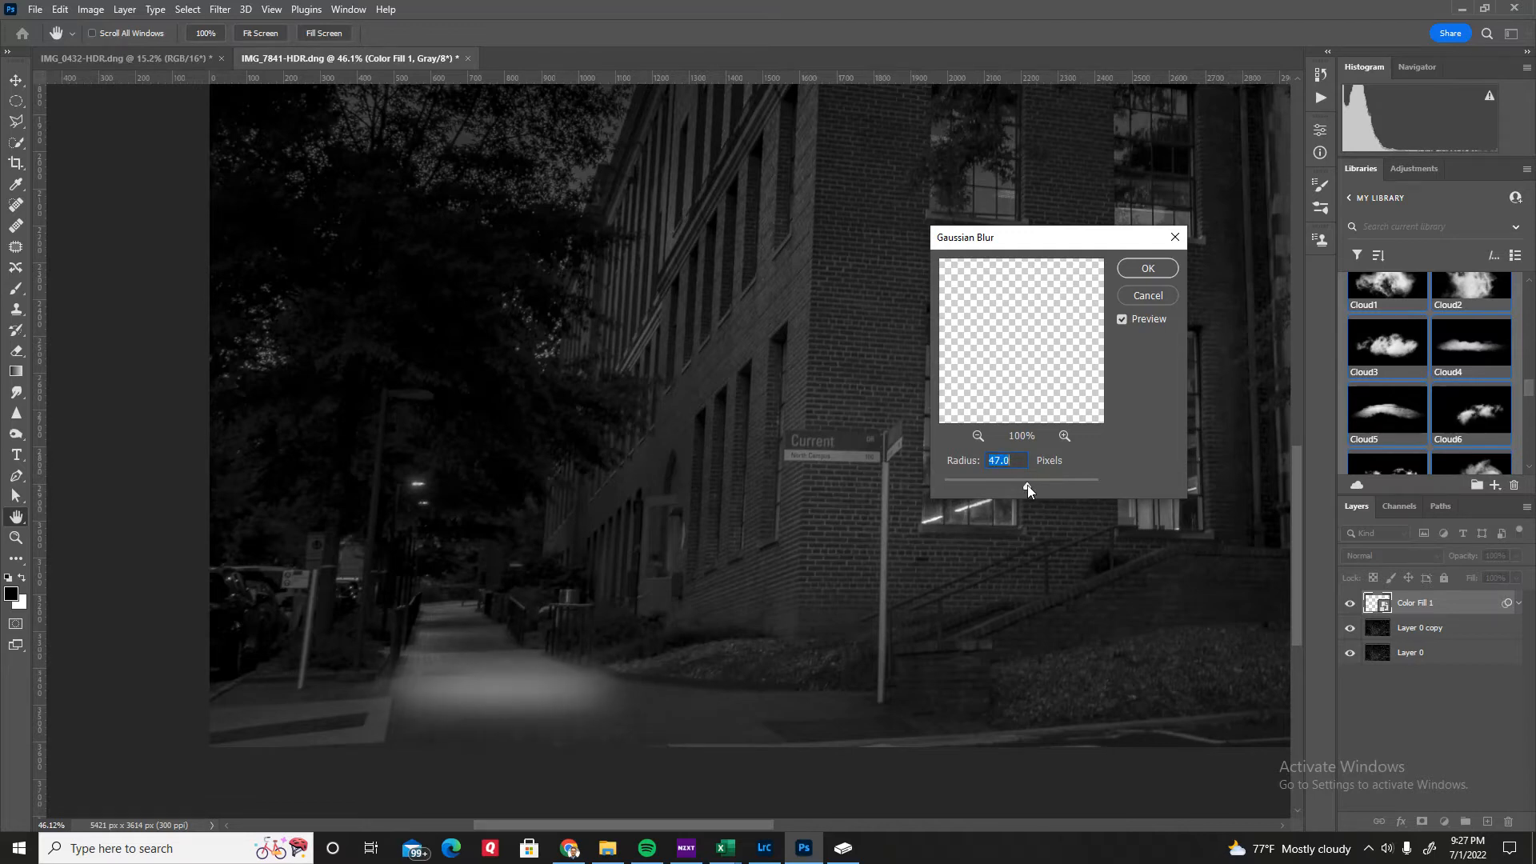
{"action": "left_click", "coordinate": [1026, 486]}
{"action": "left_click", "coordinate": [1145, 273]}
Step: Reduce the glow layer's fill to 71%, fine-tune the glow's position on the walkway with the Move tool, and deselect the layer
{"action": "left_click", "coordinate": [1515, 578]}
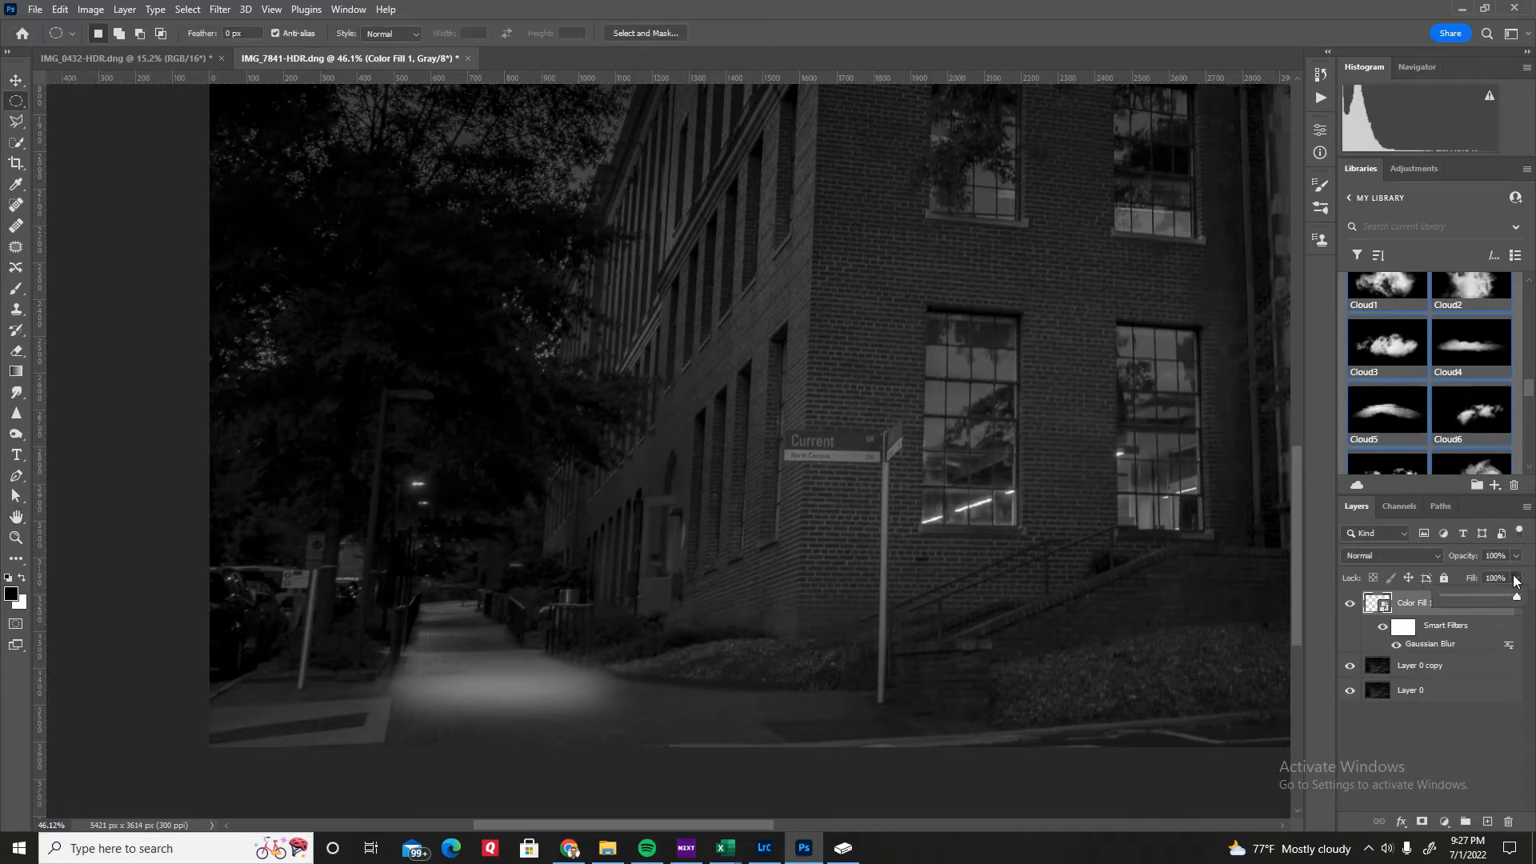
{"action": "left_click_drag", "start_coordinate": [1496, 596], "coordinate": [1485, 596]}
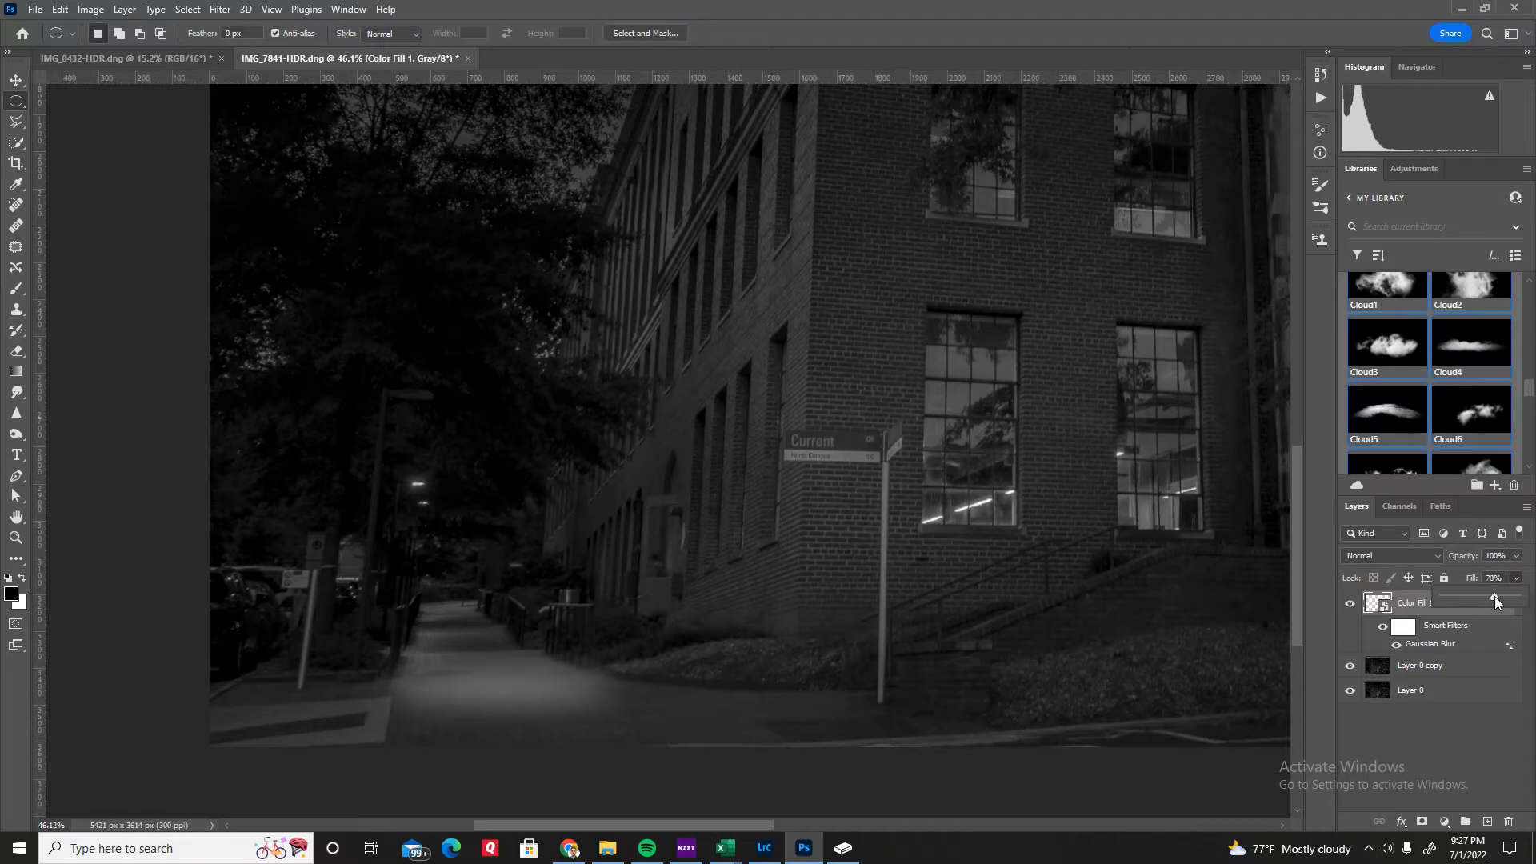
{"action": "left_click_drag", "start_coordinate": [1494, 597], "coordinate": [1496, 597]}
{"action": "left_click", "coordinate": [10, 83]}
{"action": "left_click_drag", "start_coordinate": [480, 682], "coordinate": [473, 702]}
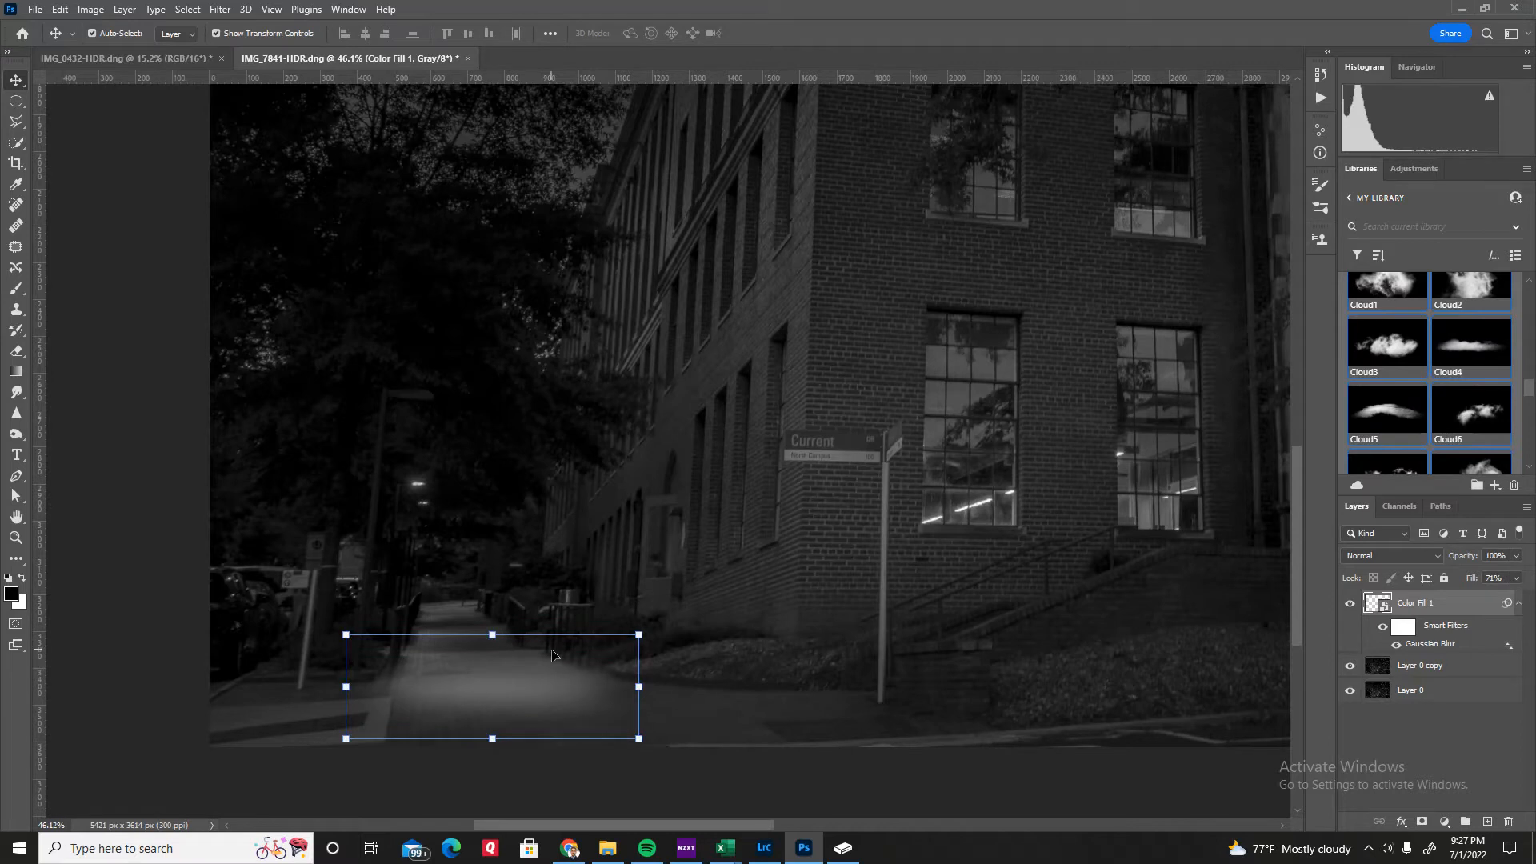
{"action": "left_click", "coordinate": [213, 494]}
{"action": "left_click", "coordinate": [182, 506]}
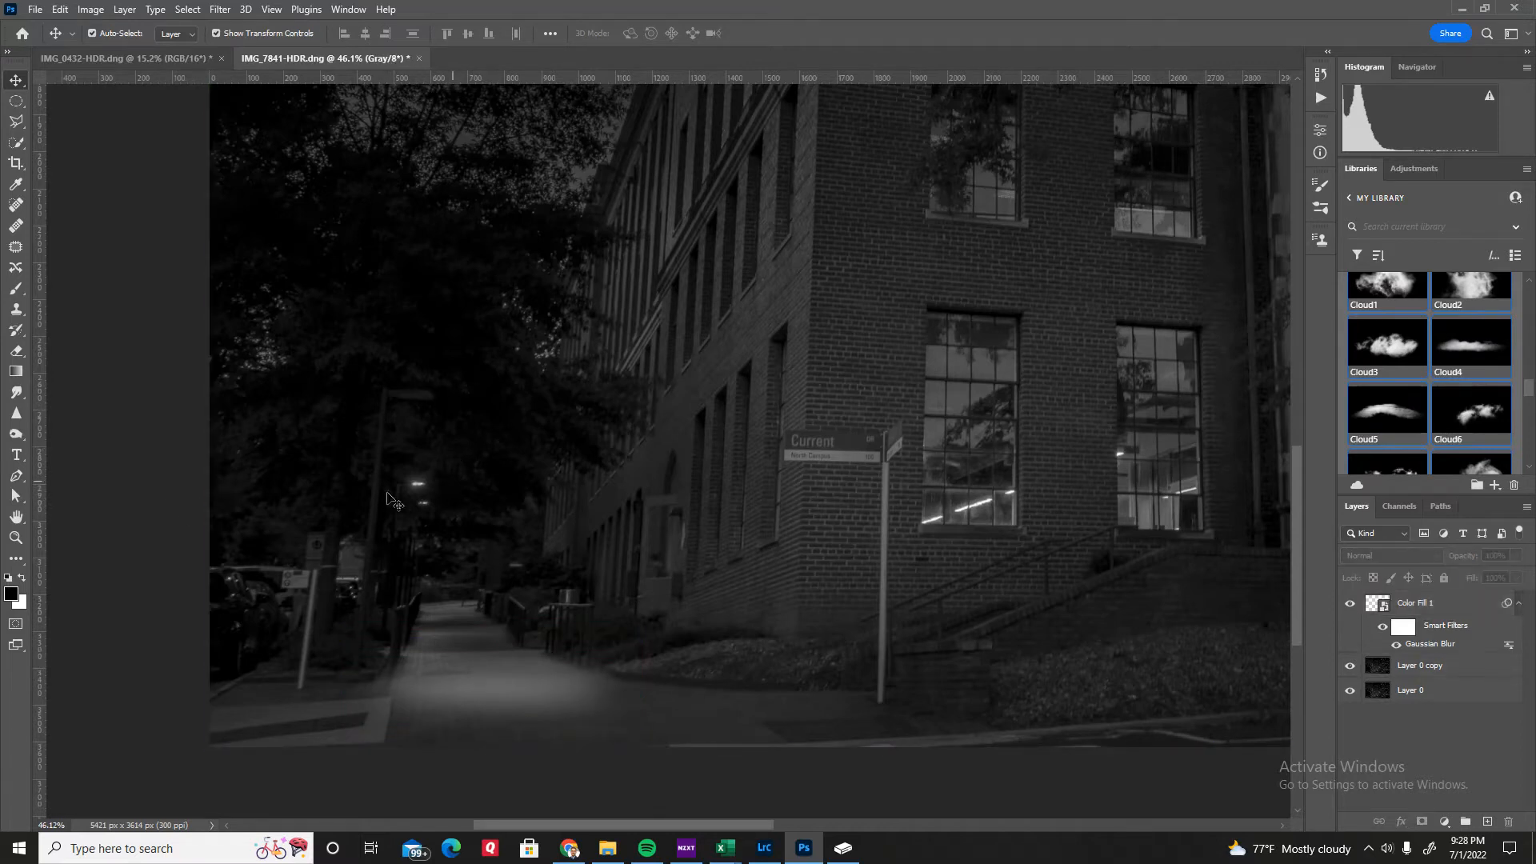
Step: On a new layer, make a small elliptical selection under the nearest street lamp's head and fill it with a white Solid Color layer
{"action": "left_click", "coordinate": [16, 101]}
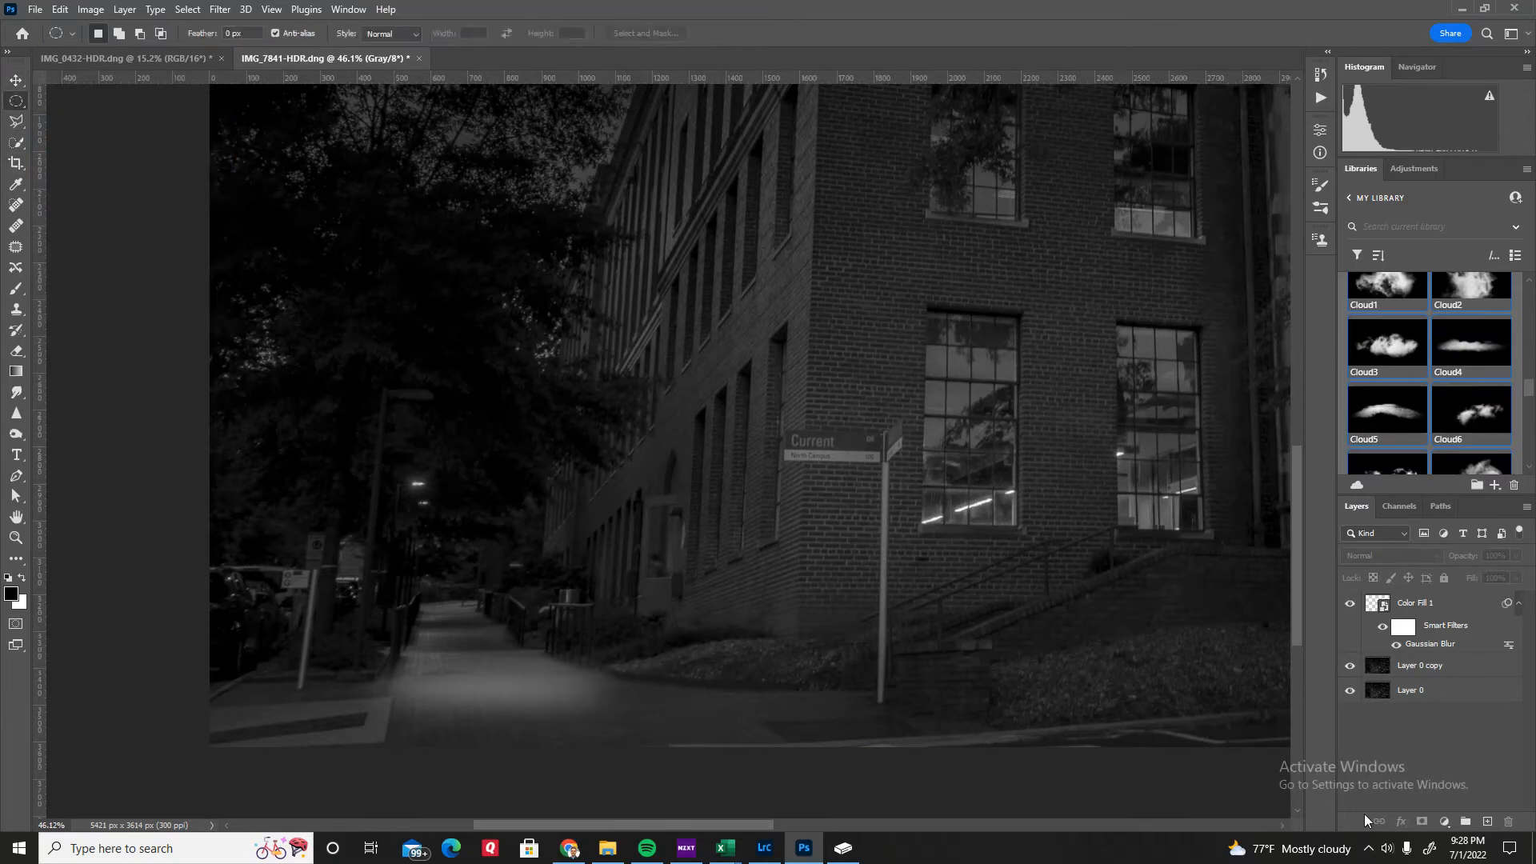
{"action": "left_click", "coordinate": [1486, 822]}
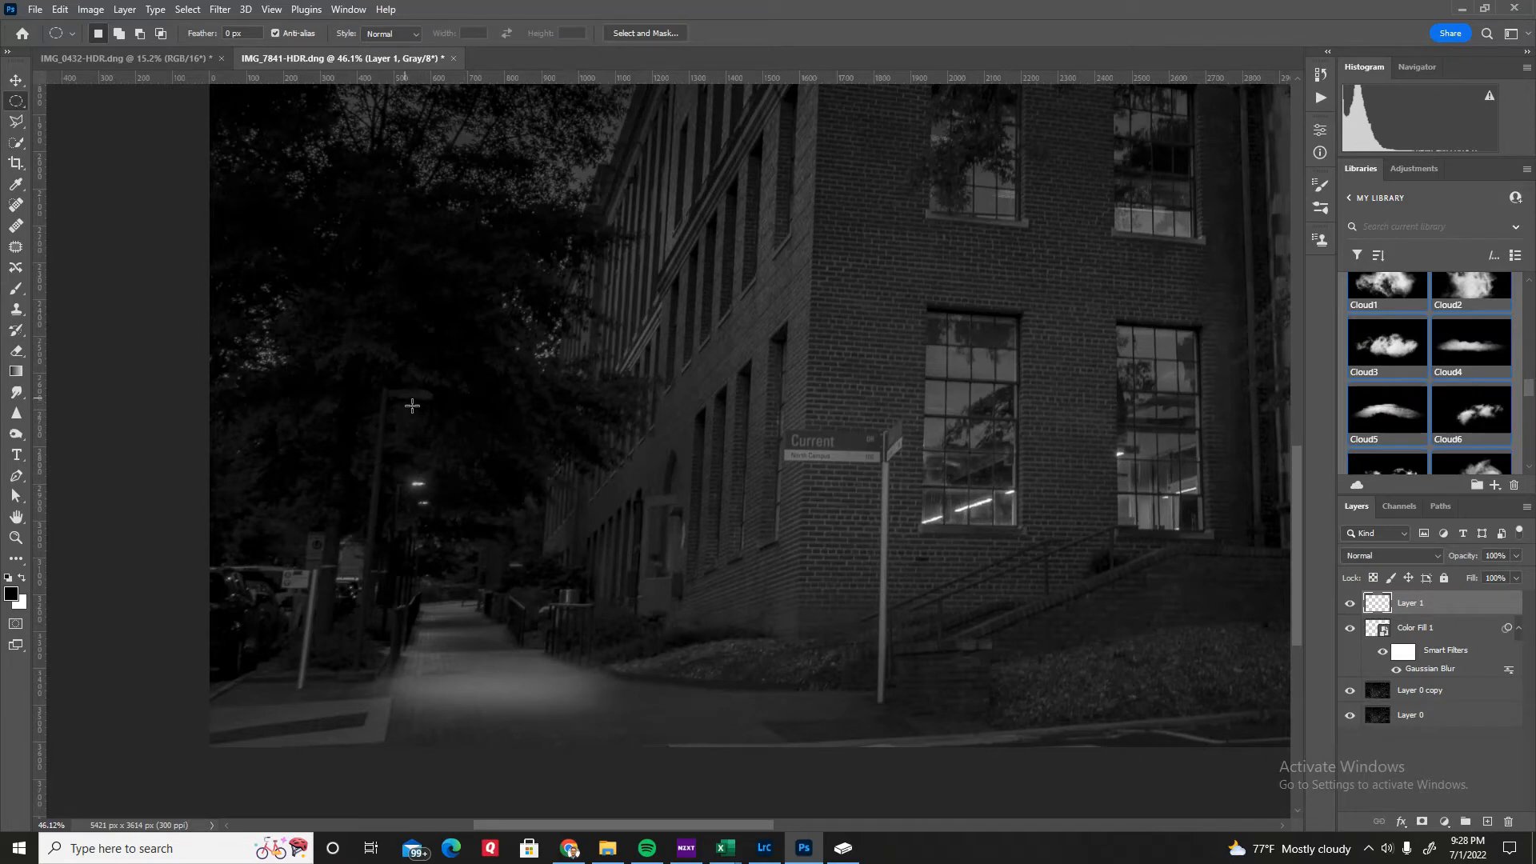
{"action": "left_click_drag", "start_coordinate": [412, 403], "coordinate": [432, 404]}
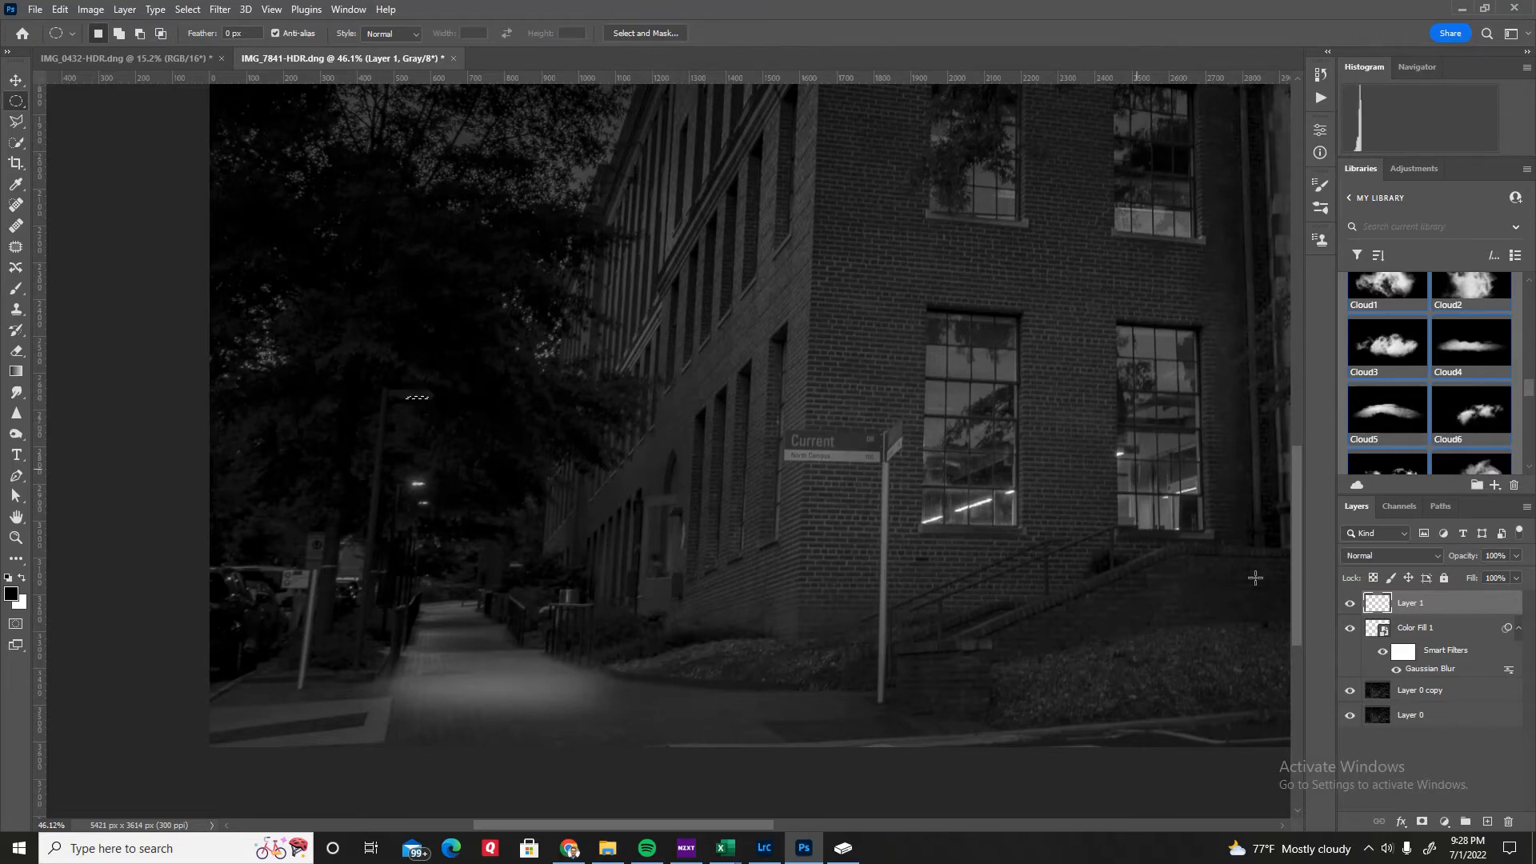
{"action": "left_click", "coordinate": [1445, 821]}
{"action": "left_click", "coordinate": [1428, 540]}
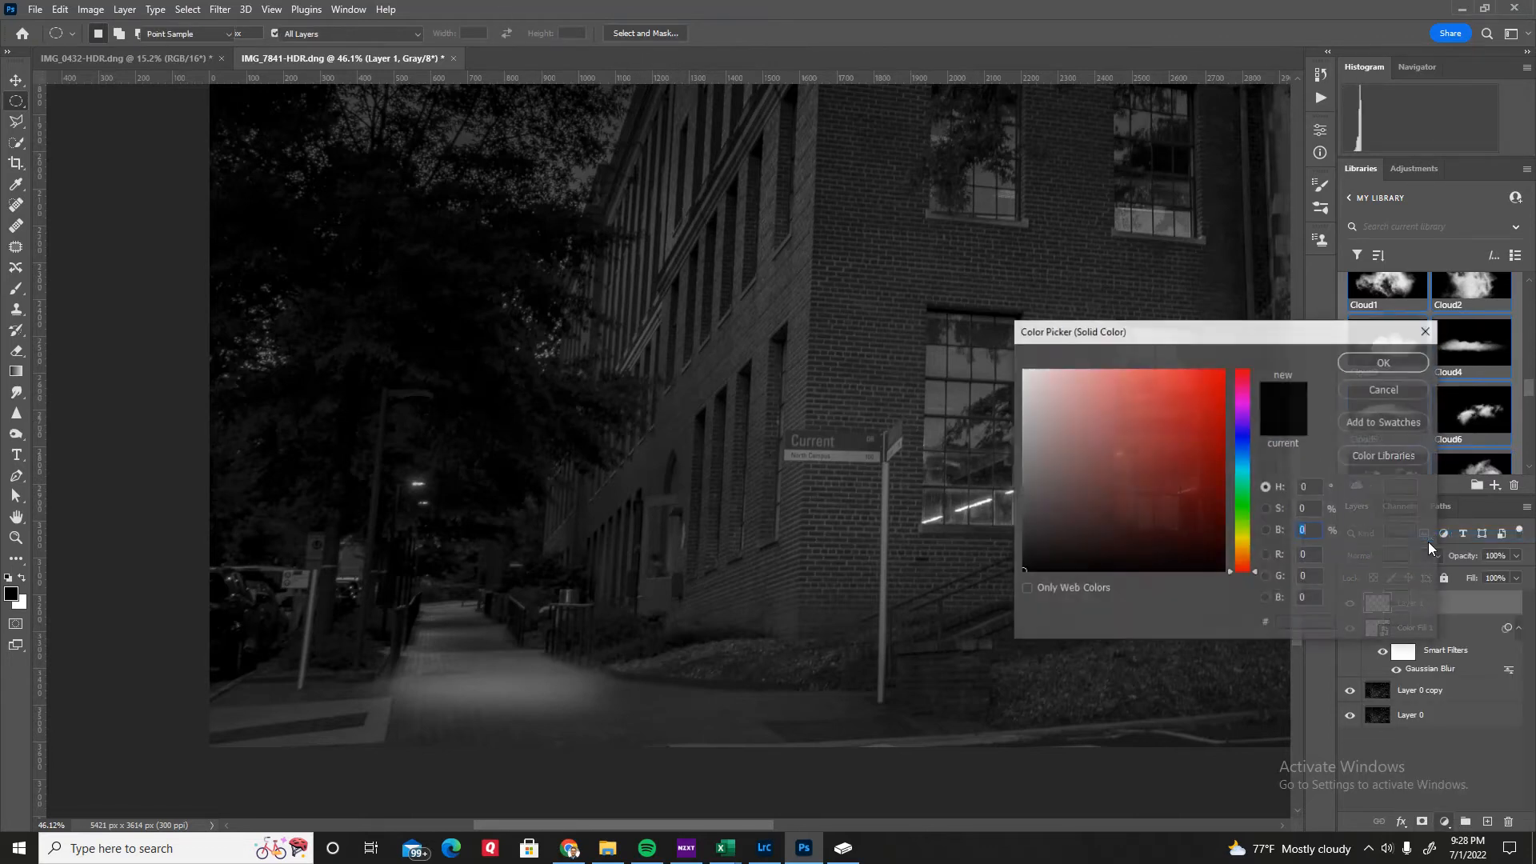
{"action": "left_click", "coordinate": [1380, 365]}
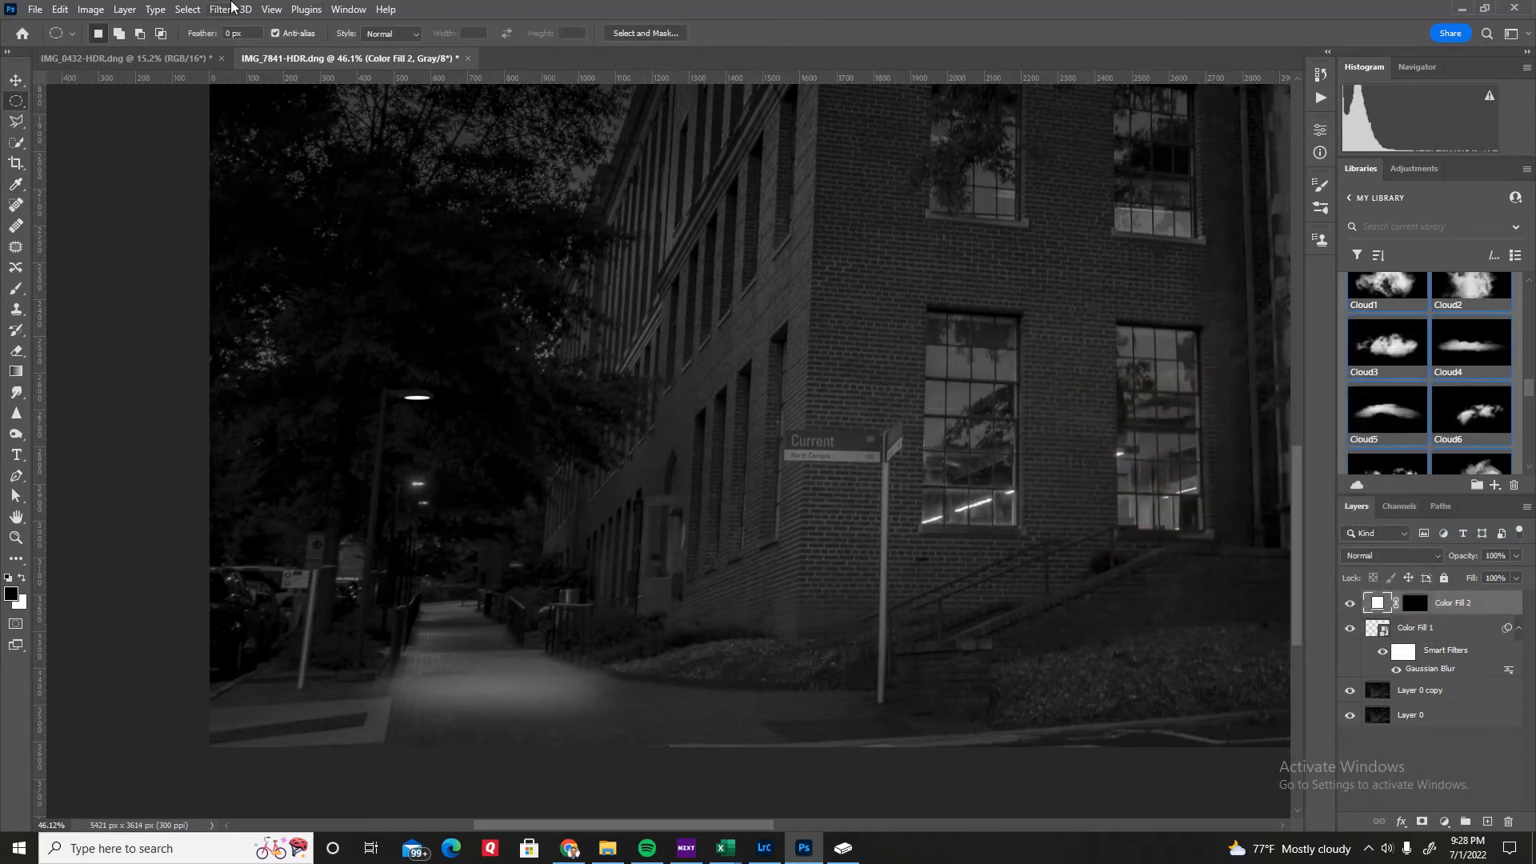
Step: Convert the white lamp-head fill to a smart object and apply a Gaussian Blur with a small radius
{"action": "left_click", "coordinate": [220, 9]}
{"action": "mouse_move", "coordinate": [304, 214]}
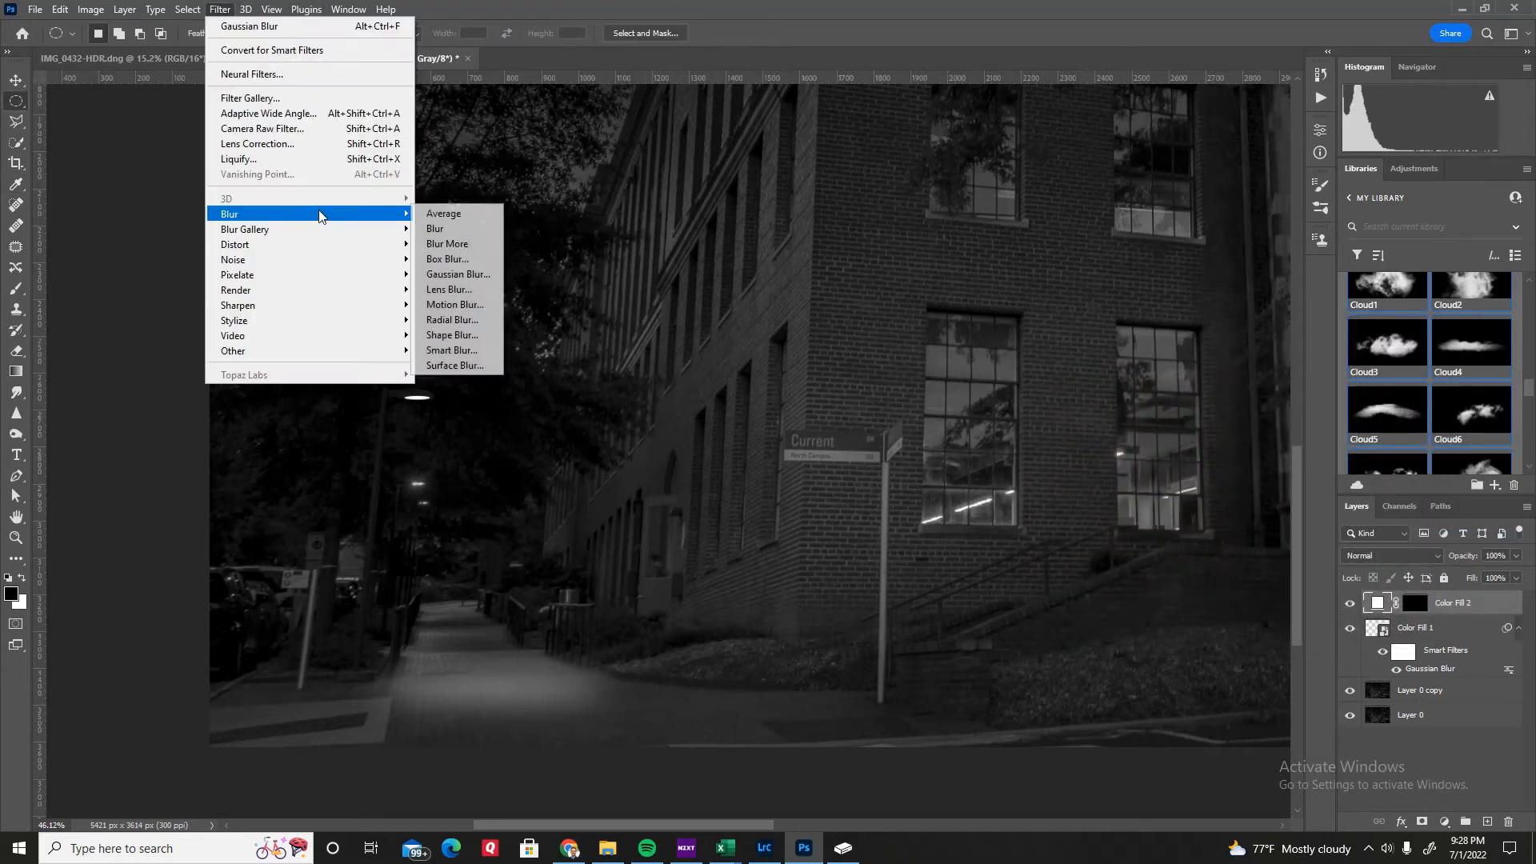
{"action": "left_click", "coordinate": [455, 274]}
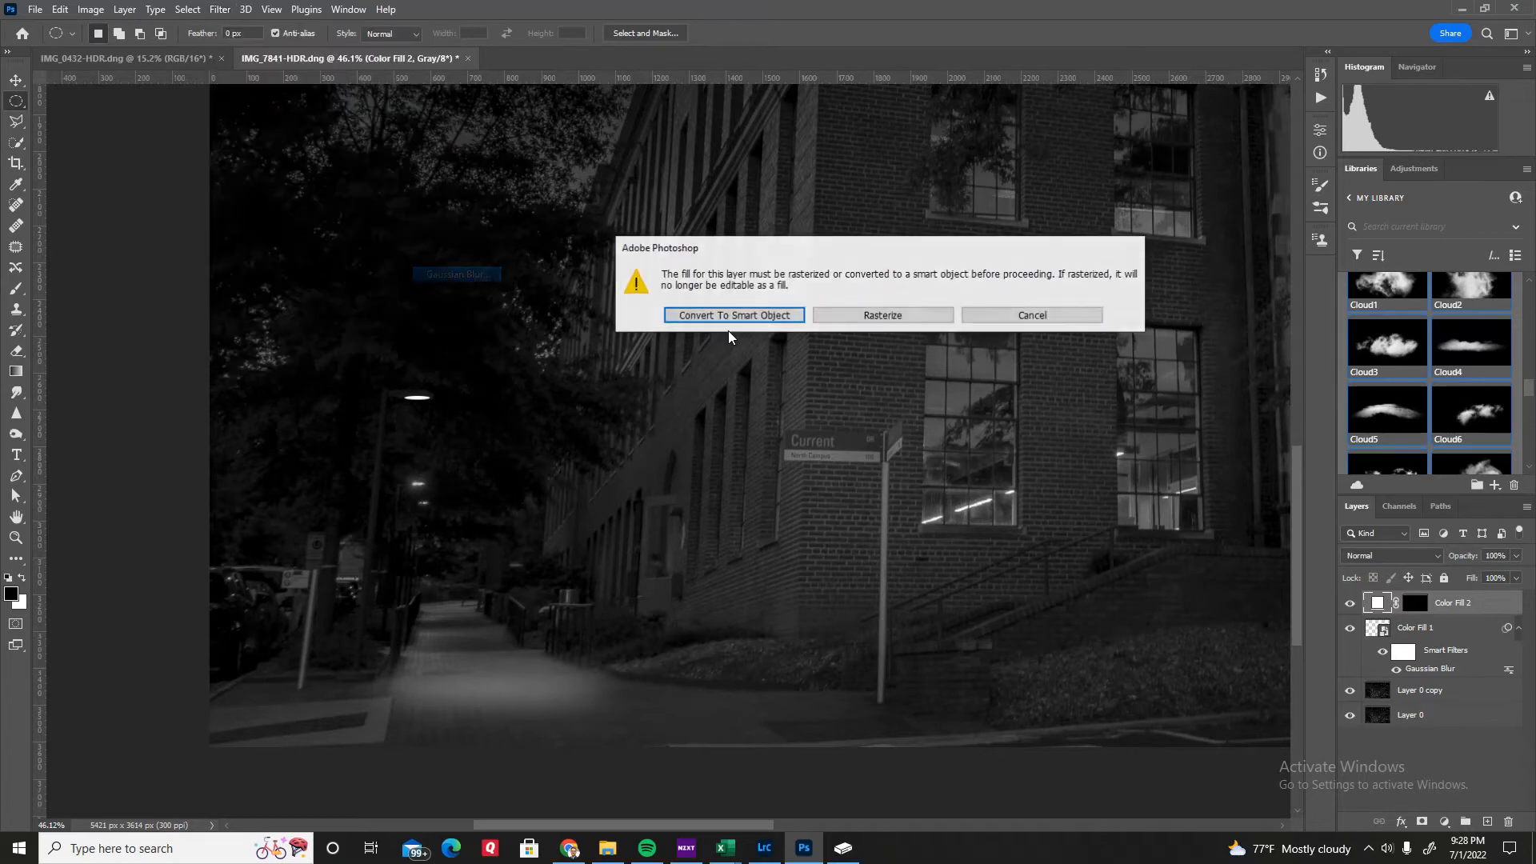
{"action": "left_click", "coordinate": [771, 317]}
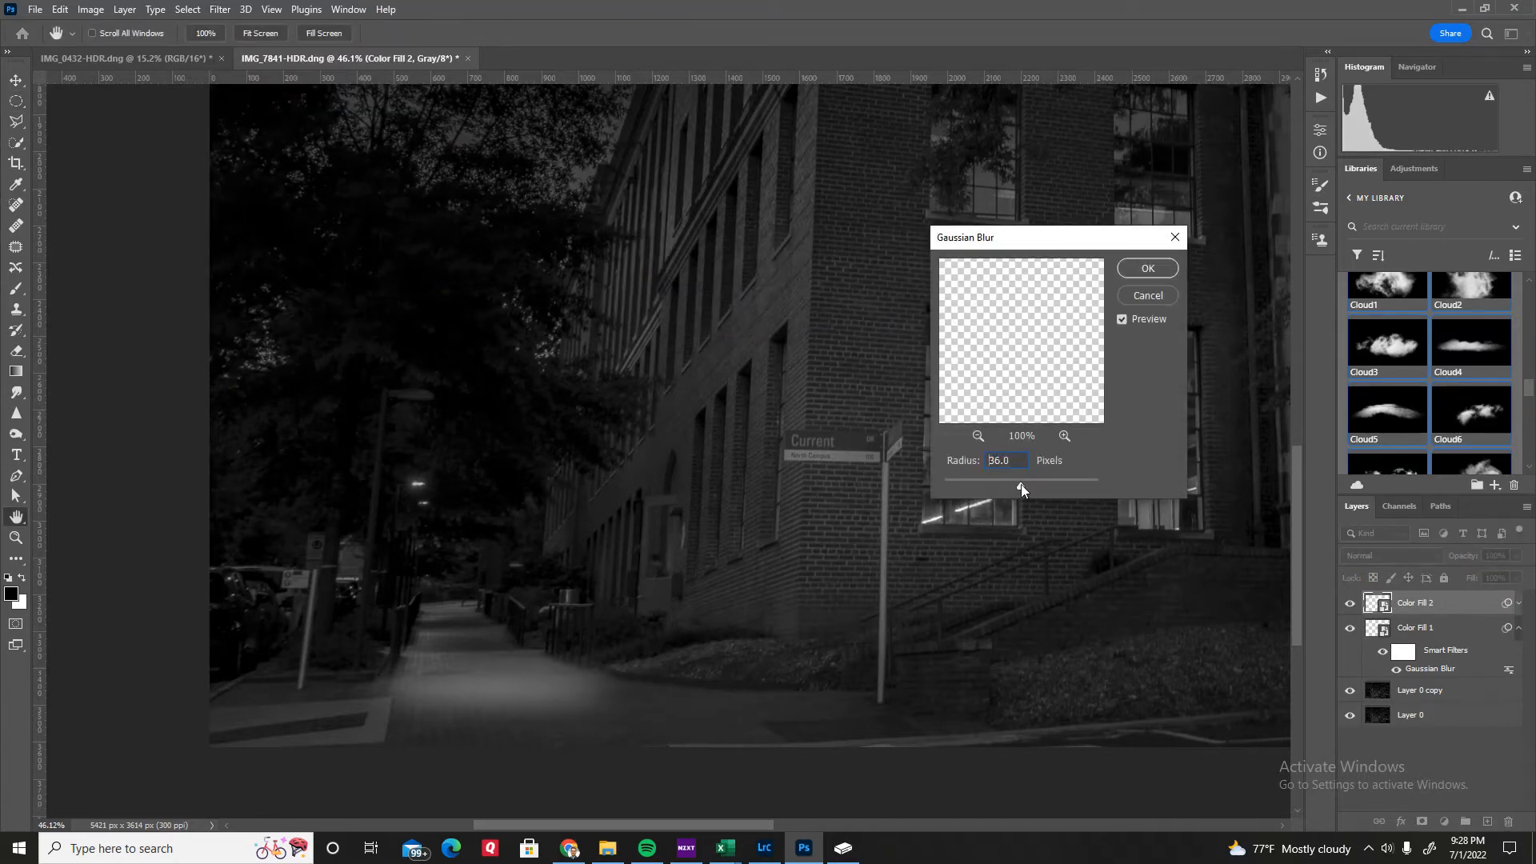
{"action": "mouse_move", "coordinate": [980, 492]}
{"action": "left_mouse_down"}
{"action": "mouse_move", "coordinate": [946, 489]}
{"action": "mouse_move", "coordinate": [1015, 482]}
{"action": "mouse_move", "coordinate": [987, 488]}
{"action": "left_mouse_up"}
{"action": "left_click", "coordinate": [1150, 269]}
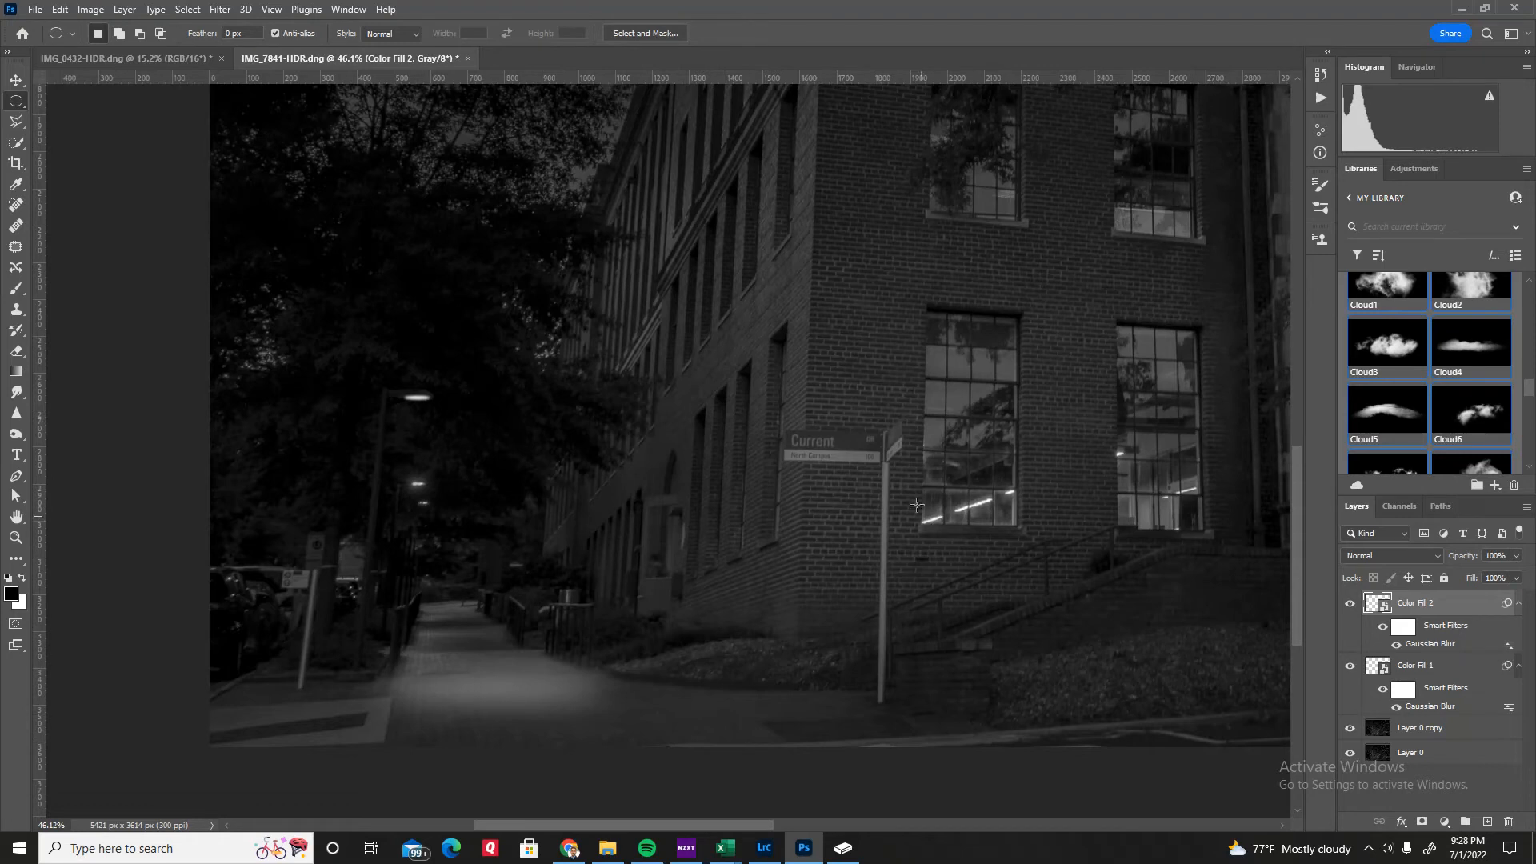
{"action": "scroll", "coordinate": [832, 409], "scroll_direction": "up", "scroll_amount": 1}
{"action": "scroll", "coordinate": [832, 410], "scroll_direction": "up", "scroll_amount": 4}
{"action": "scroll", "coordinate": [832, 410], "scroll_direction": "down", "scroll_amount": 6}
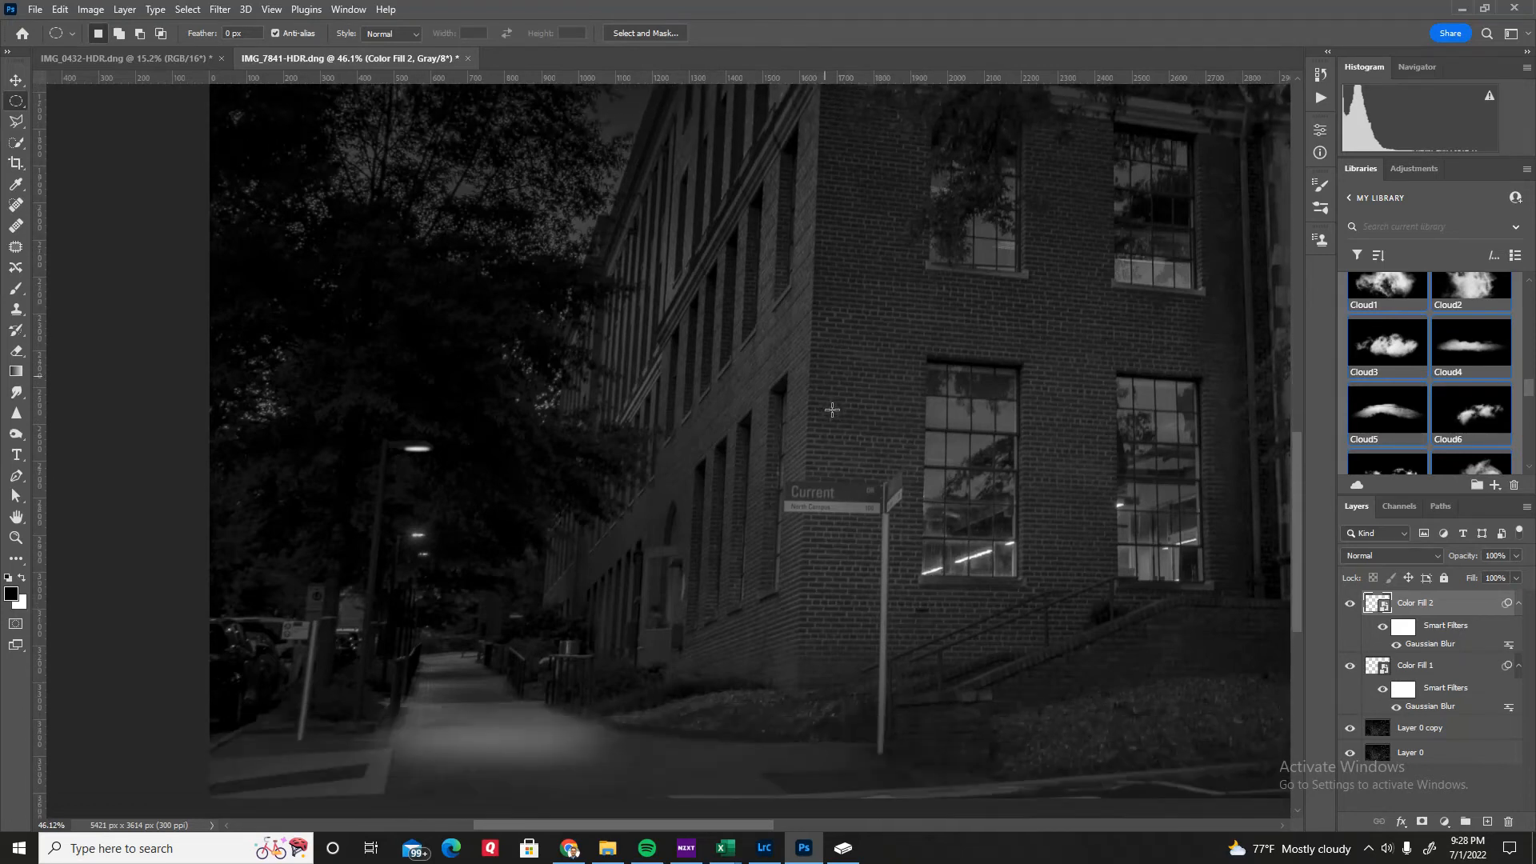
{"action": "scroll", "coordinate": [847, 469], "scroll_direction": "up", "scroll_amount": 1}
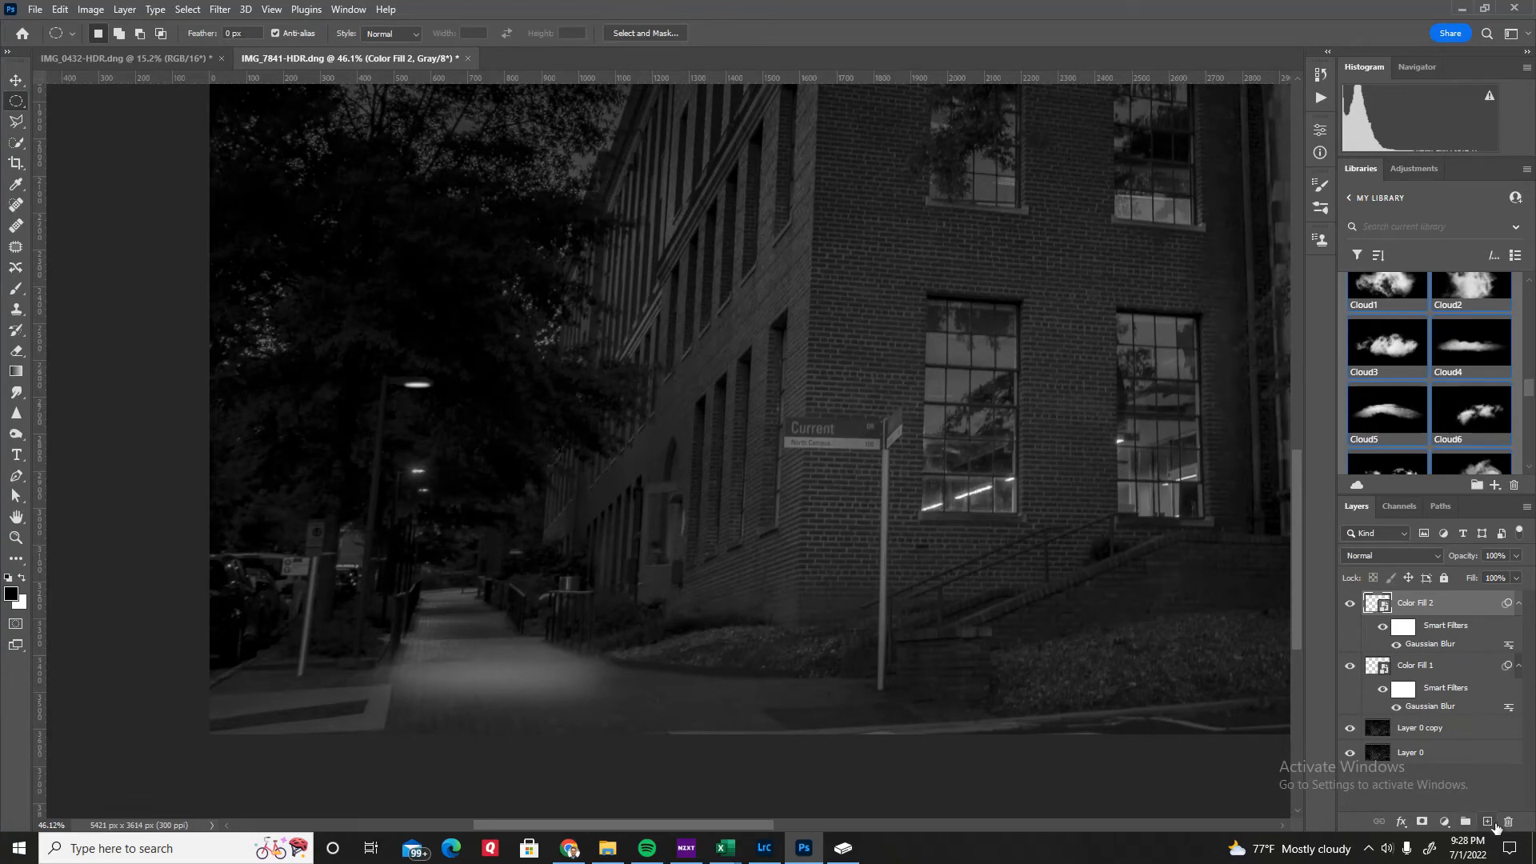
Step: On a new layer, make a cone-shaped polygonal selection from the nearest street lamp's head down to the walkway glow
{"action": "left_click", "coordinate": [1488, 821]}
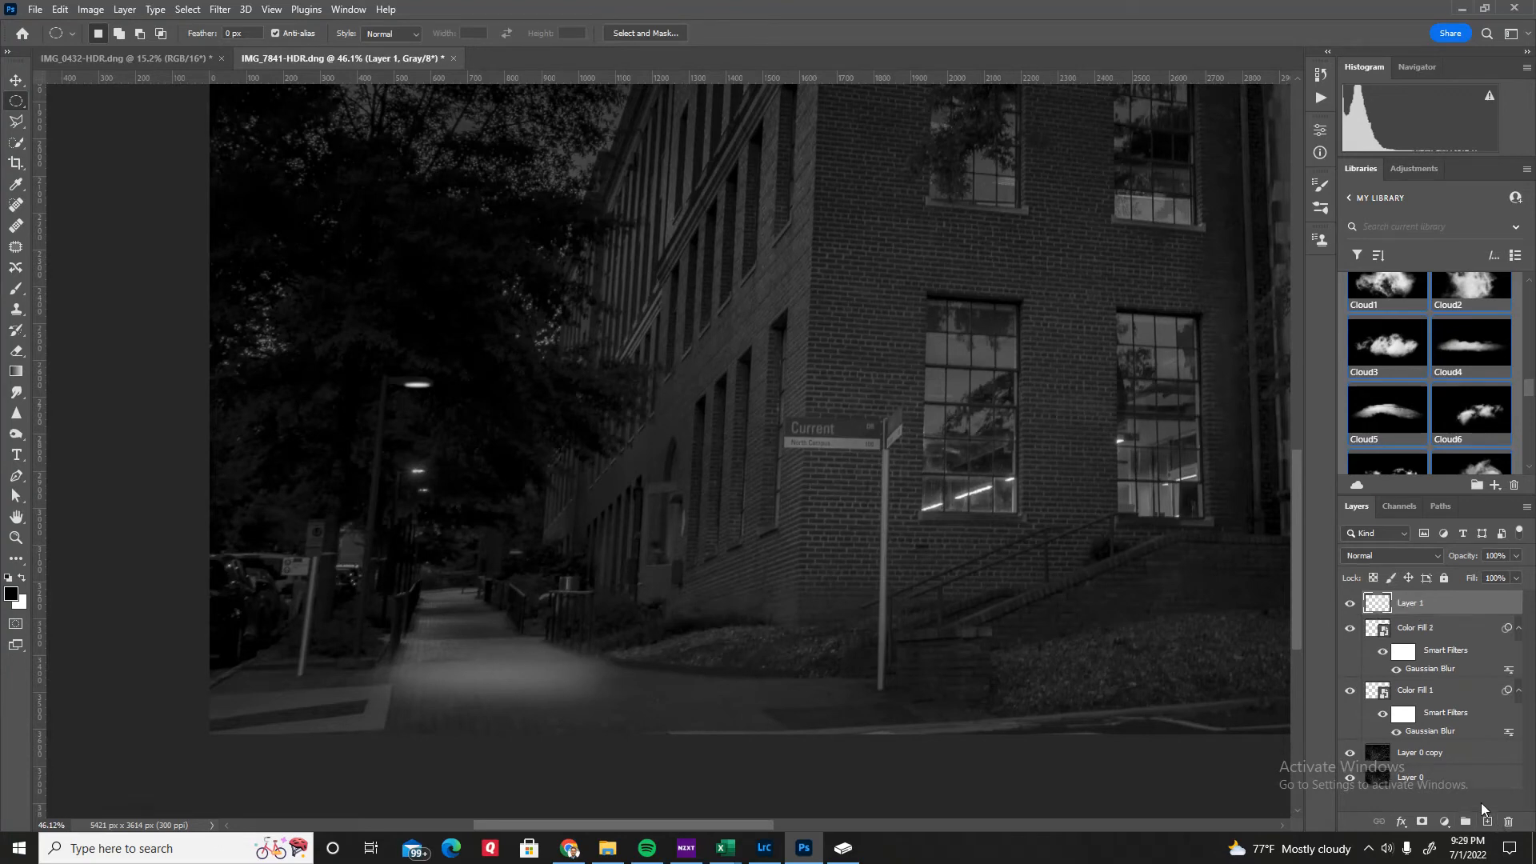
{"action": "left_click", "coordinate": [17, 122]}
{"action": "left_click", "coordinate": [406, 386]}
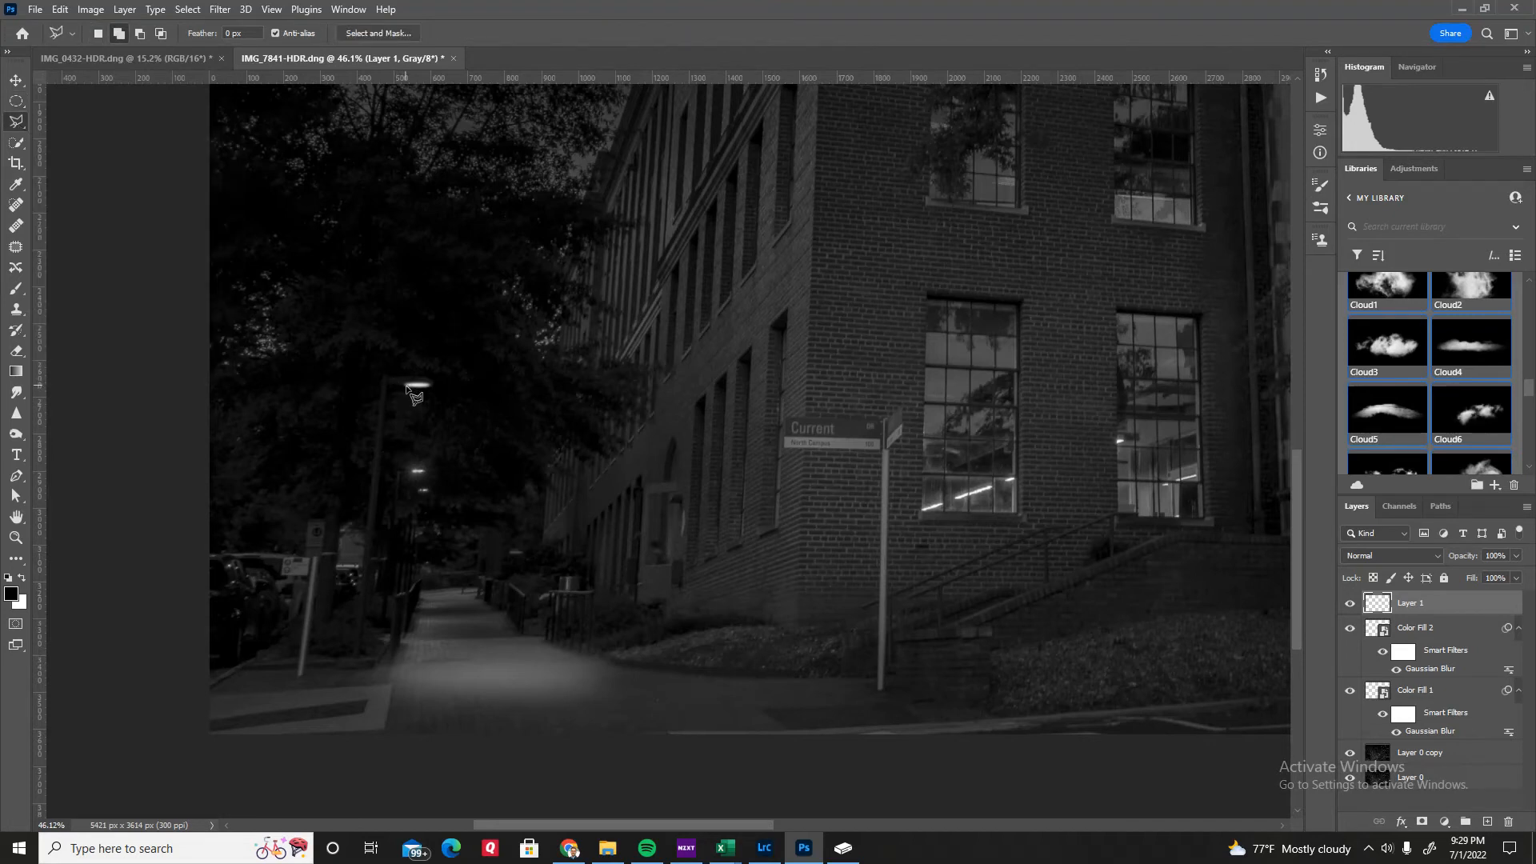
{"action": "left_click", "coordinate": [383, 676]}
{"action": "left_click", "coordinate": [608, 677]}
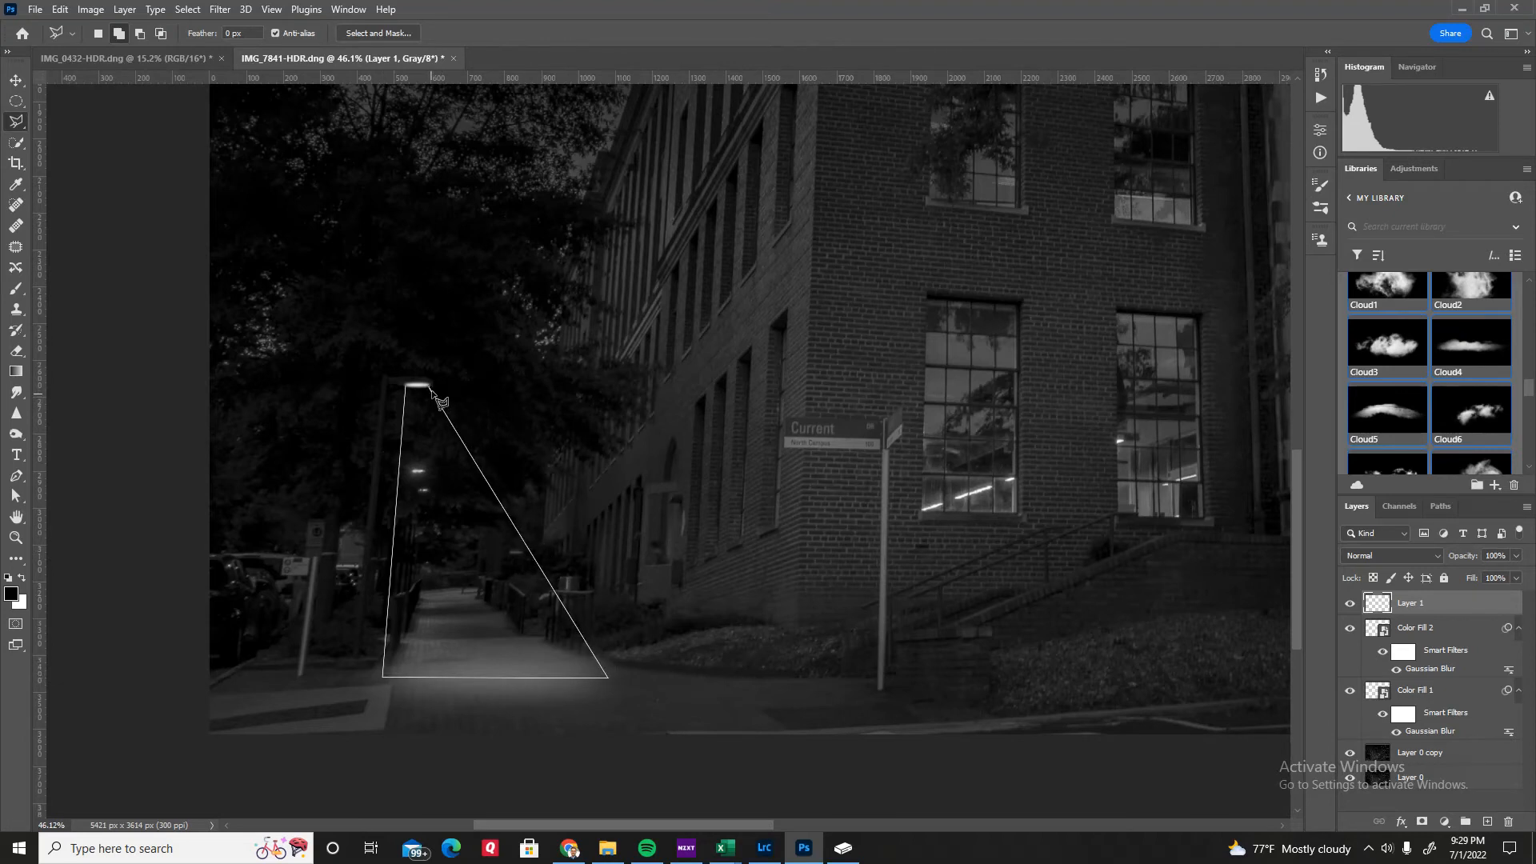
{"action": "double_click", "coordinate": [428, 385]}
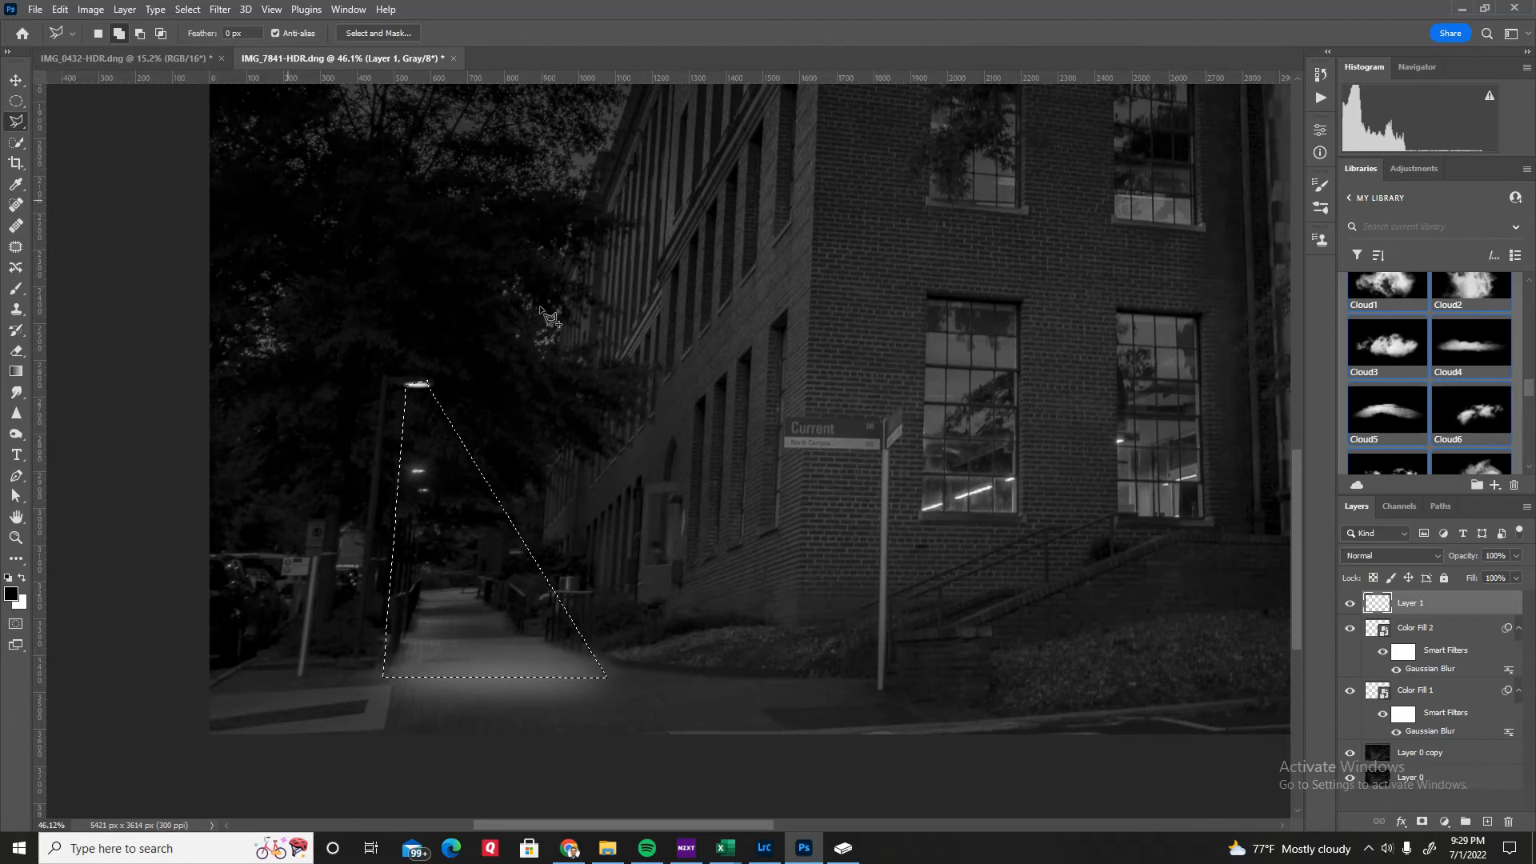
Step: Fill the cone-shaped selection with a Solid Color layer in white, using 100% brightness
{"action": "left_click", "coordinate": [1445, 823]}
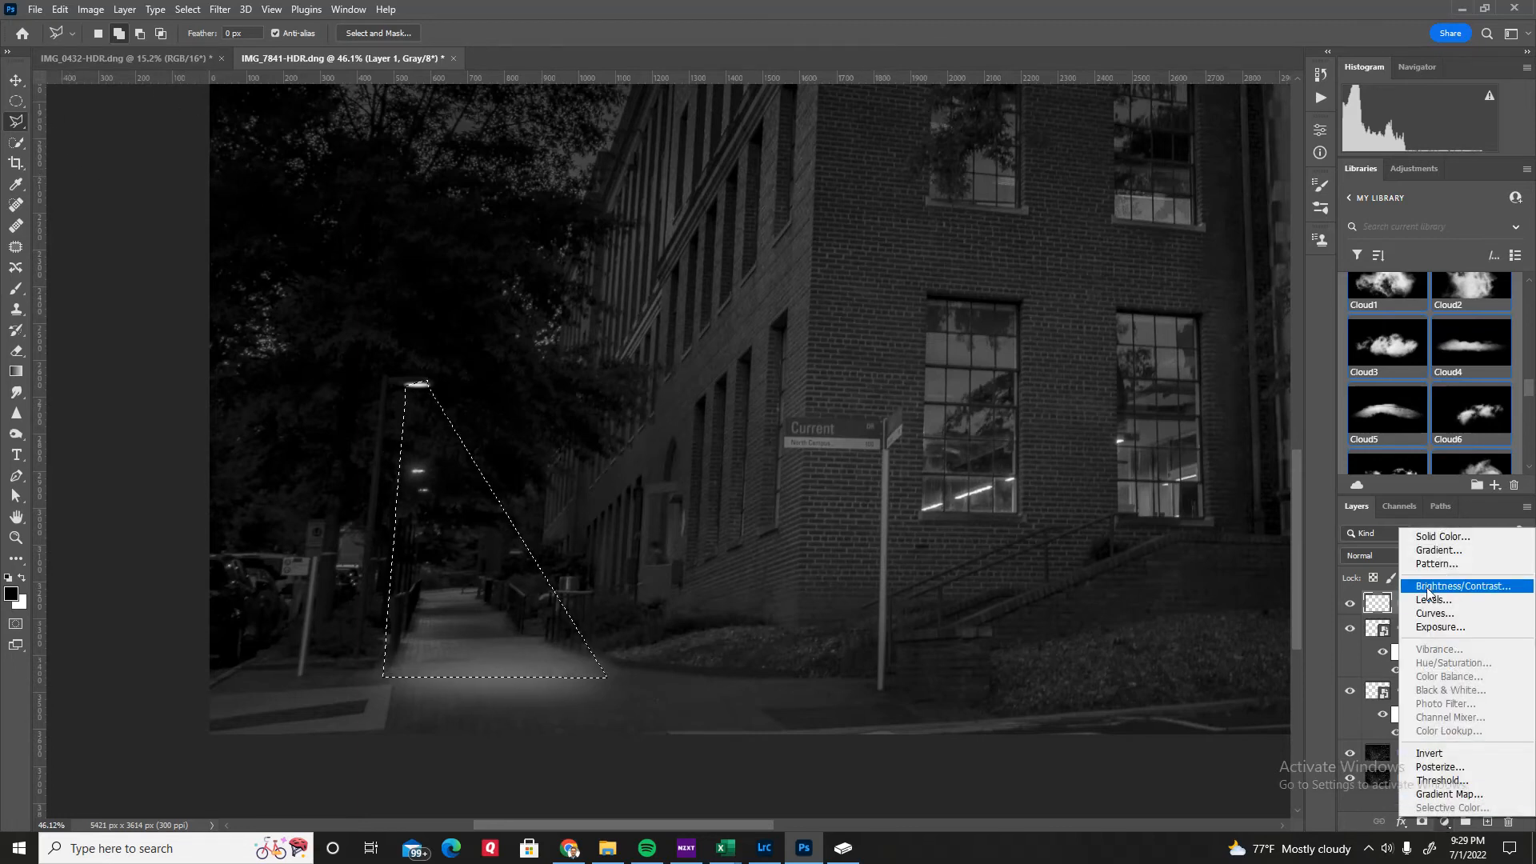
{"action": "left_click", "coordinate": [1423, 533]}
{"action": "type", "text": "100"}
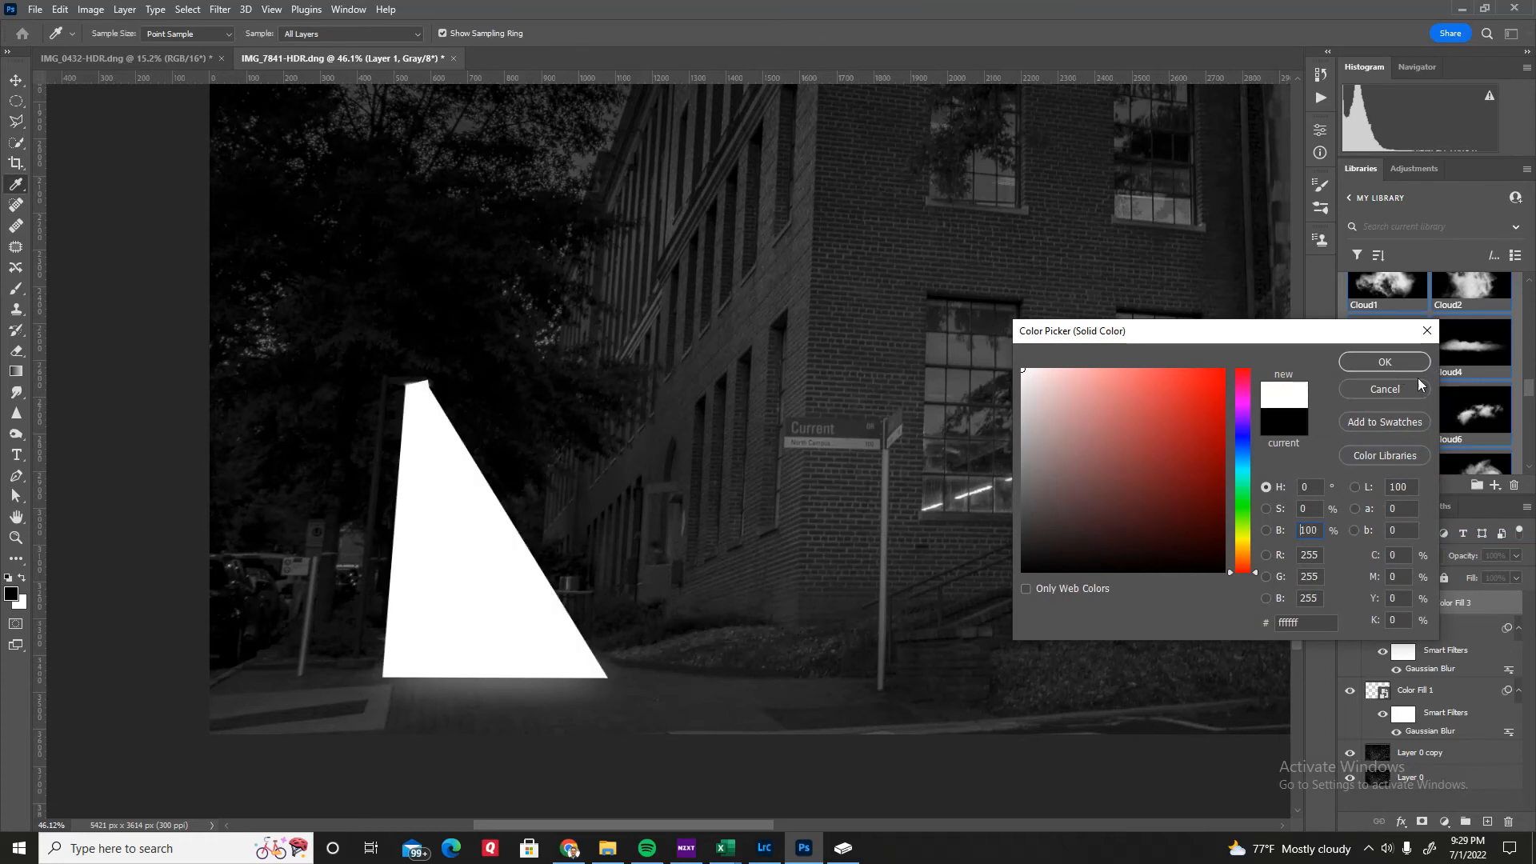
{"action": "left_click", "coordinate": [1385, 359]}
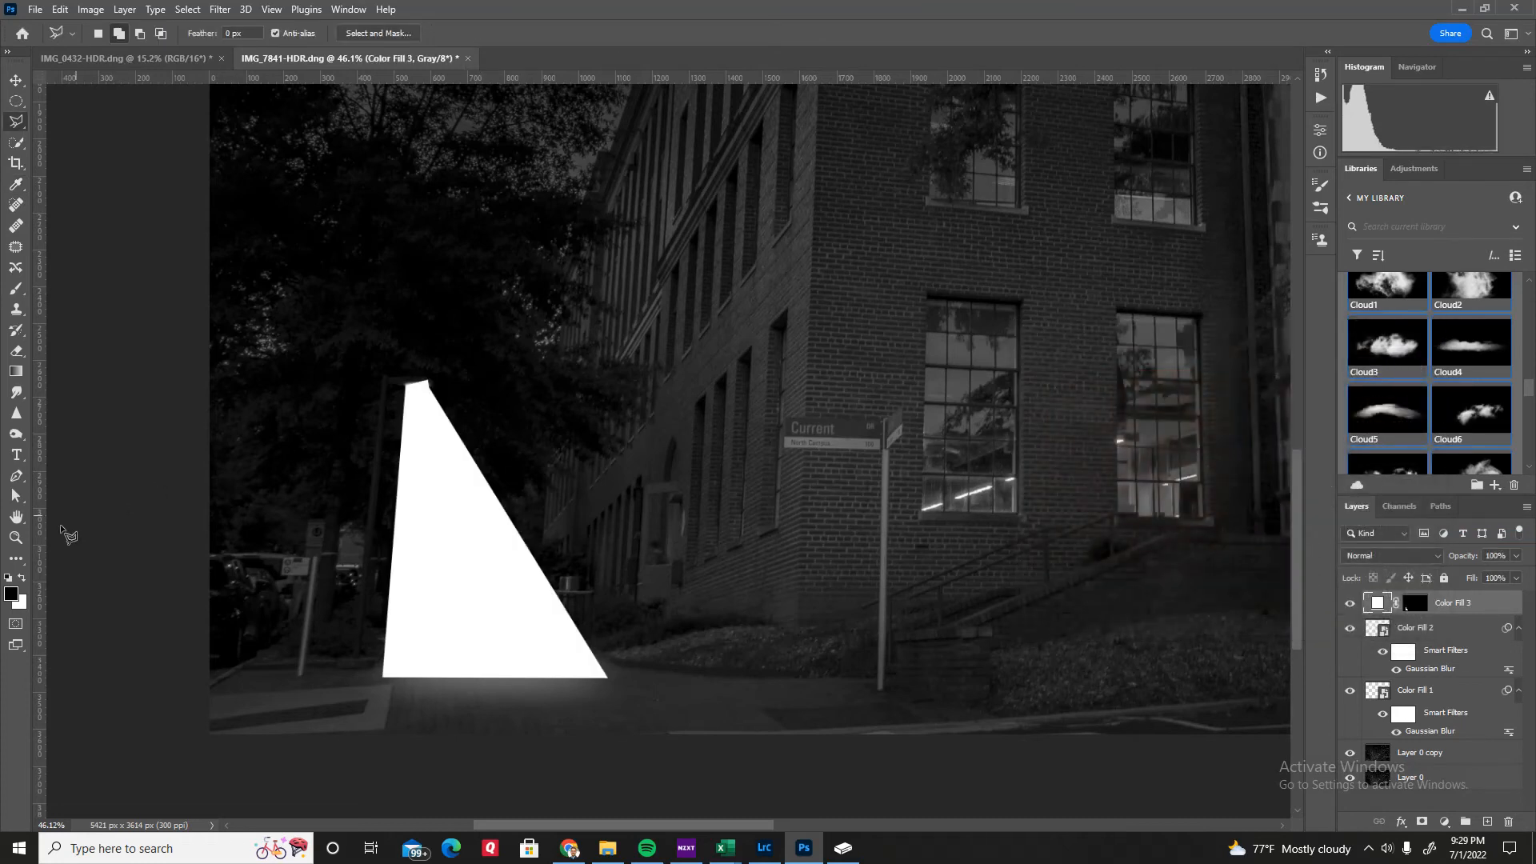
Step: Convert the white light cone fill to a smart object and apply a Gaussian Blur with a radius of about 61 pixels
{"action": "left_click", "coordinate": [14, 537]}
{"action": "left_click_drag", "start_coordinate": [915, 363], "coordinate": [834, 413]}
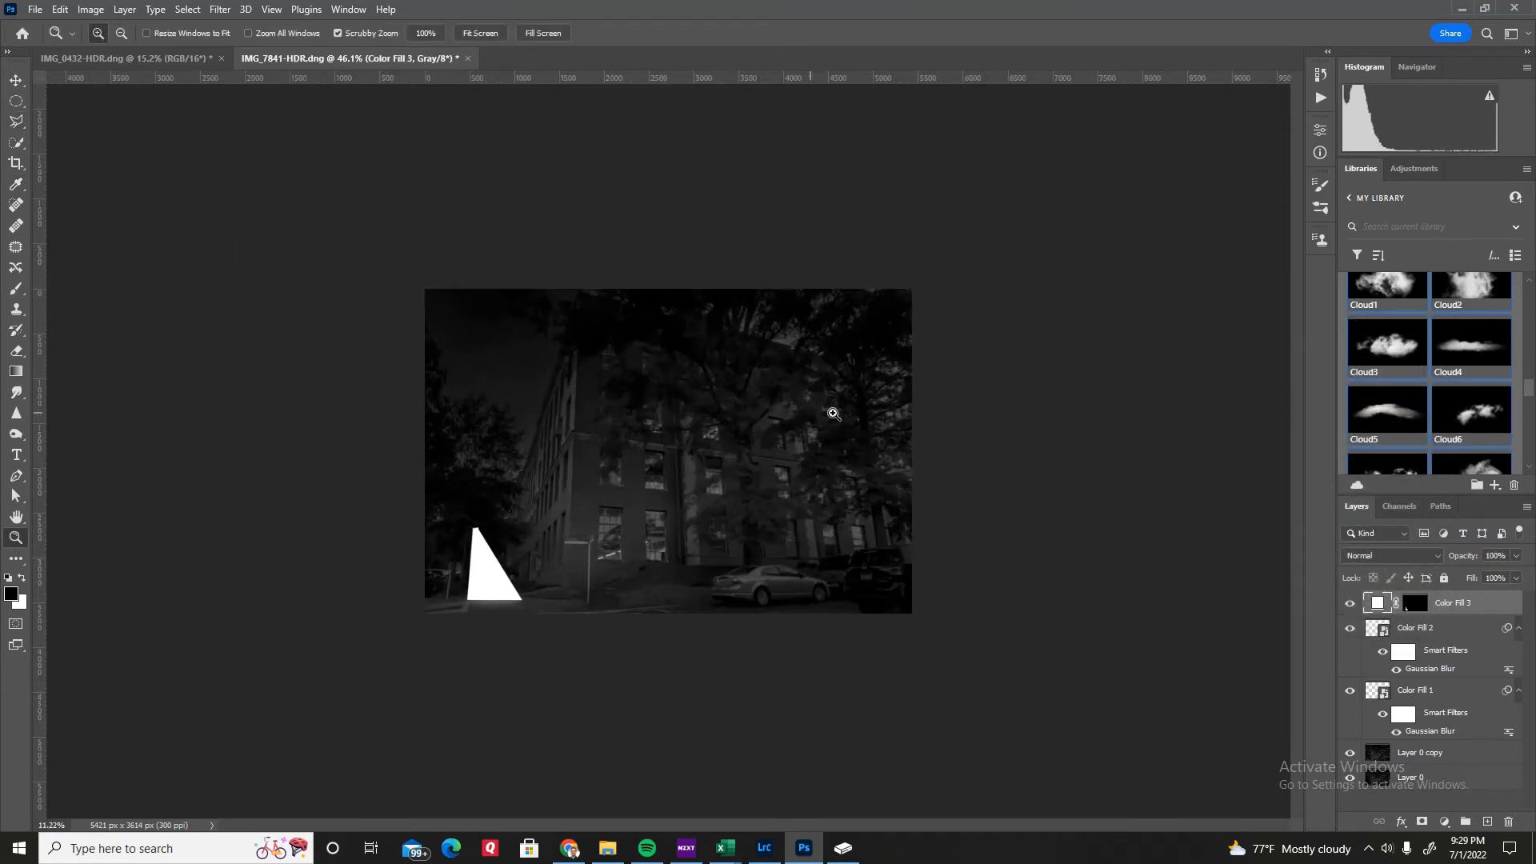
{"action": "left_click_drag", "start_coordinate": [465, 540], "coordinate": [518, 529]}
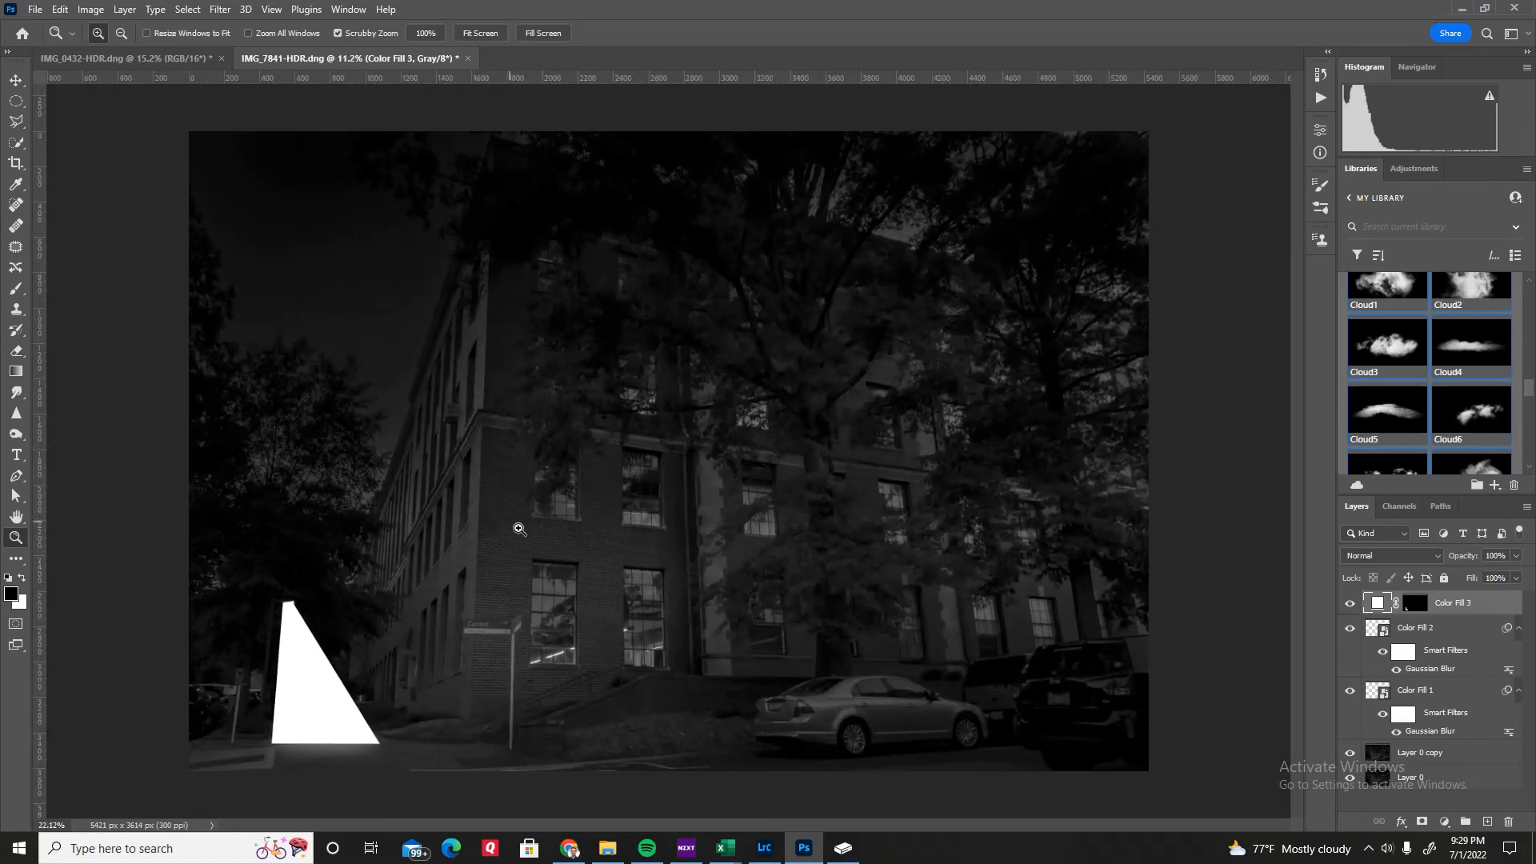
{"action": "left_click", "coordinate": [232, 10]}
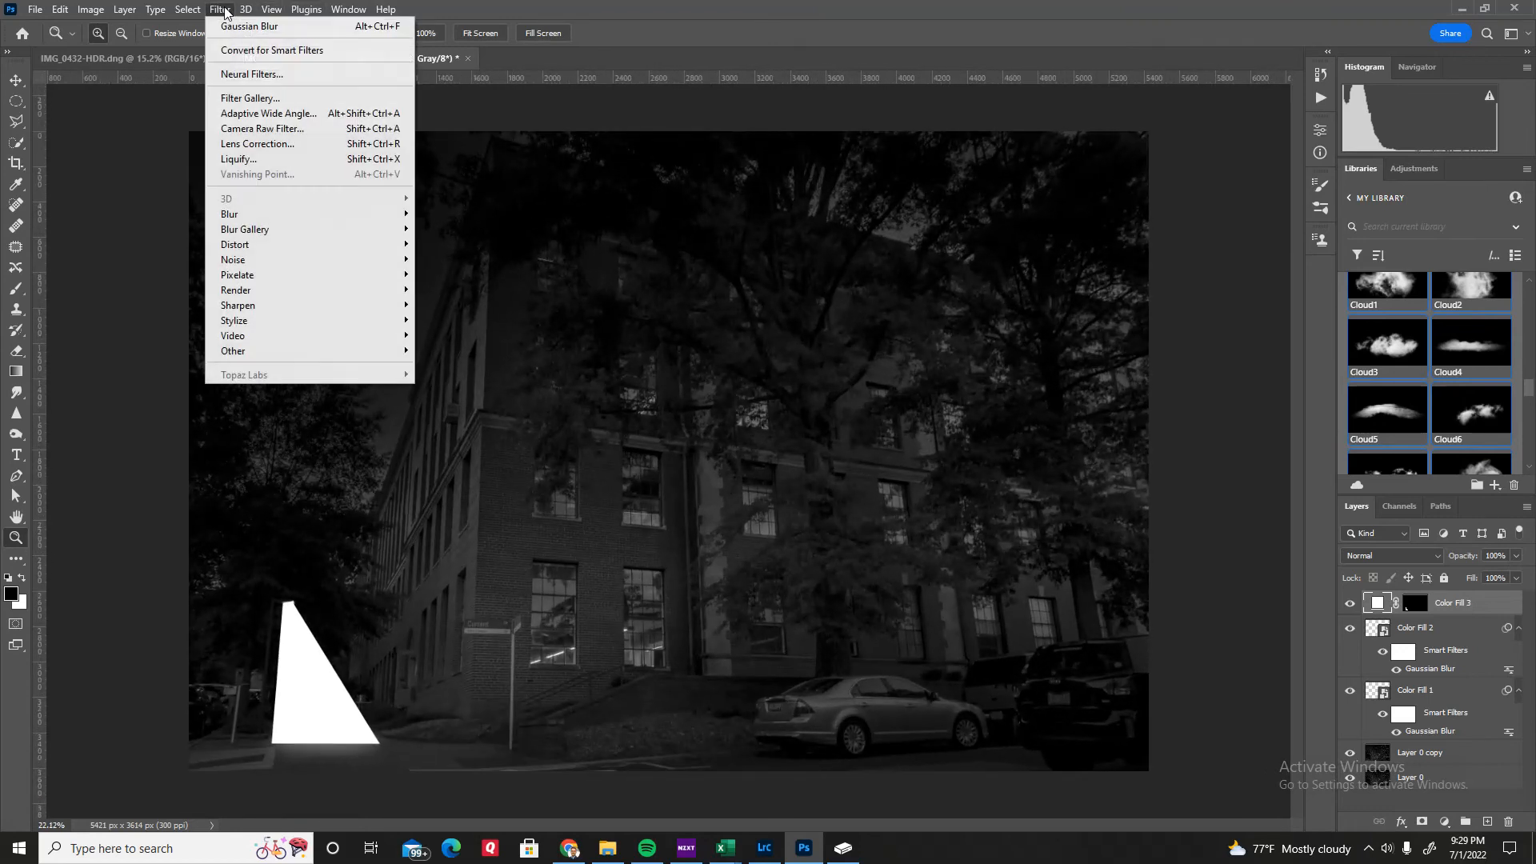
{"action": "mouse_move", "coordinate": [306, 216]}
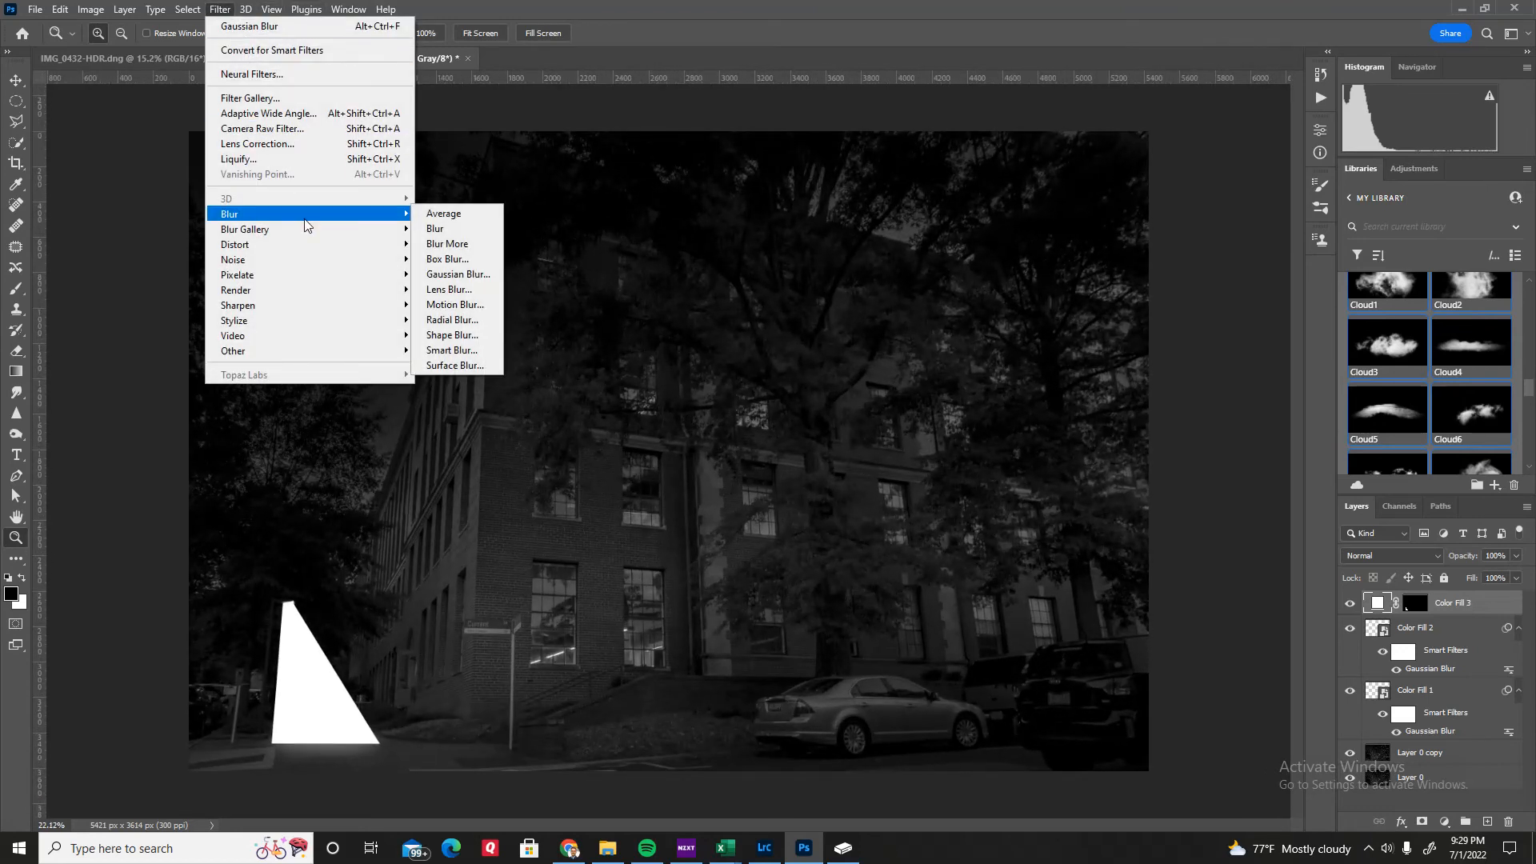
{"action": "left_click", "coordinate": [457, 274]}
{"action": "left_click", "coordinate": [718, 317]}
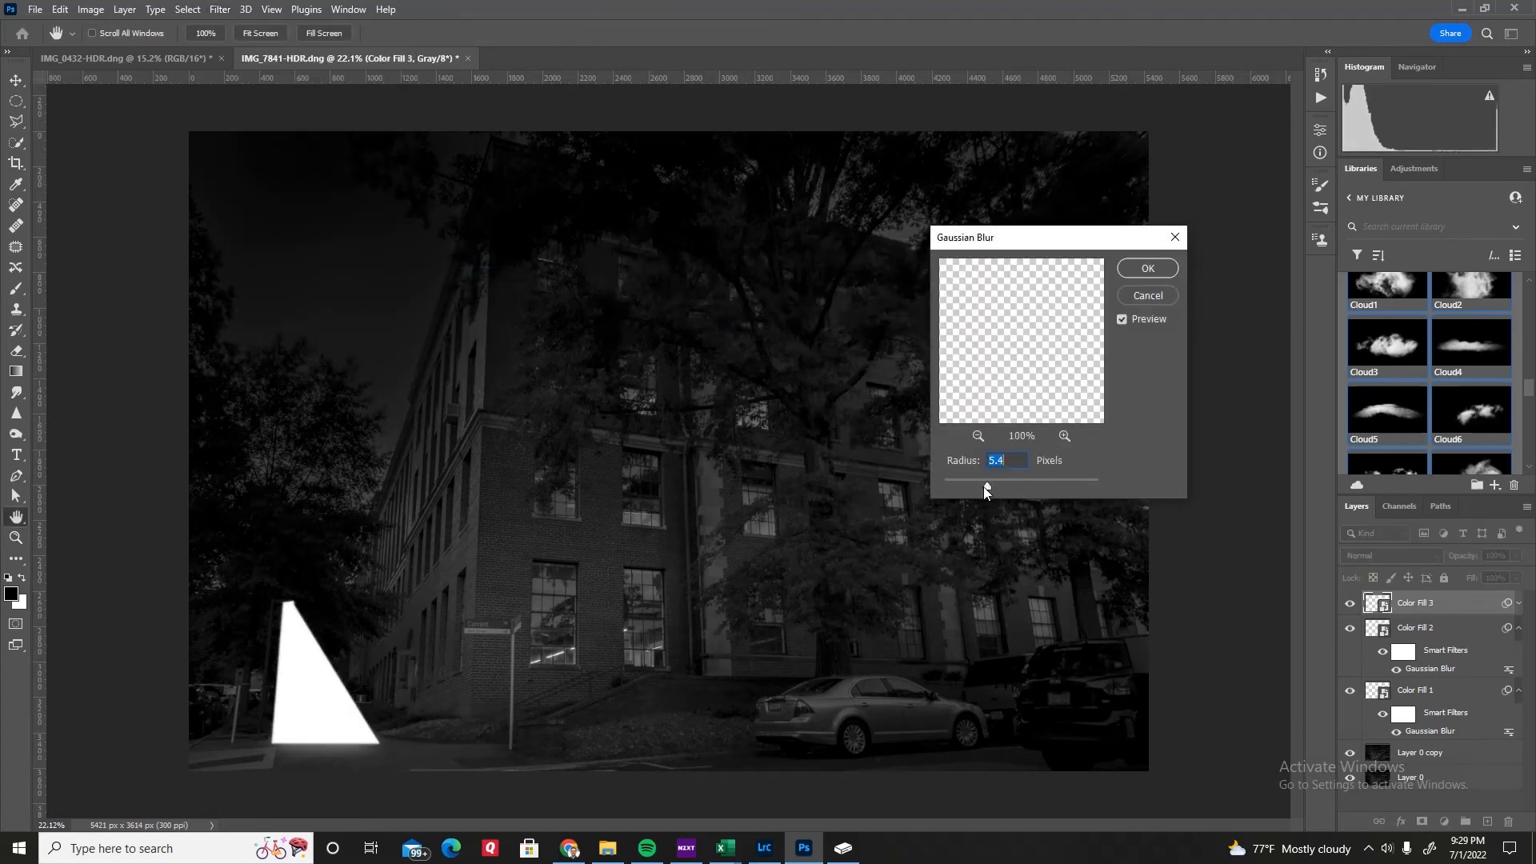
{"action": "left_click_drag", "start_coordinate": [1001, 486], "coordinate": [1032, 487]}
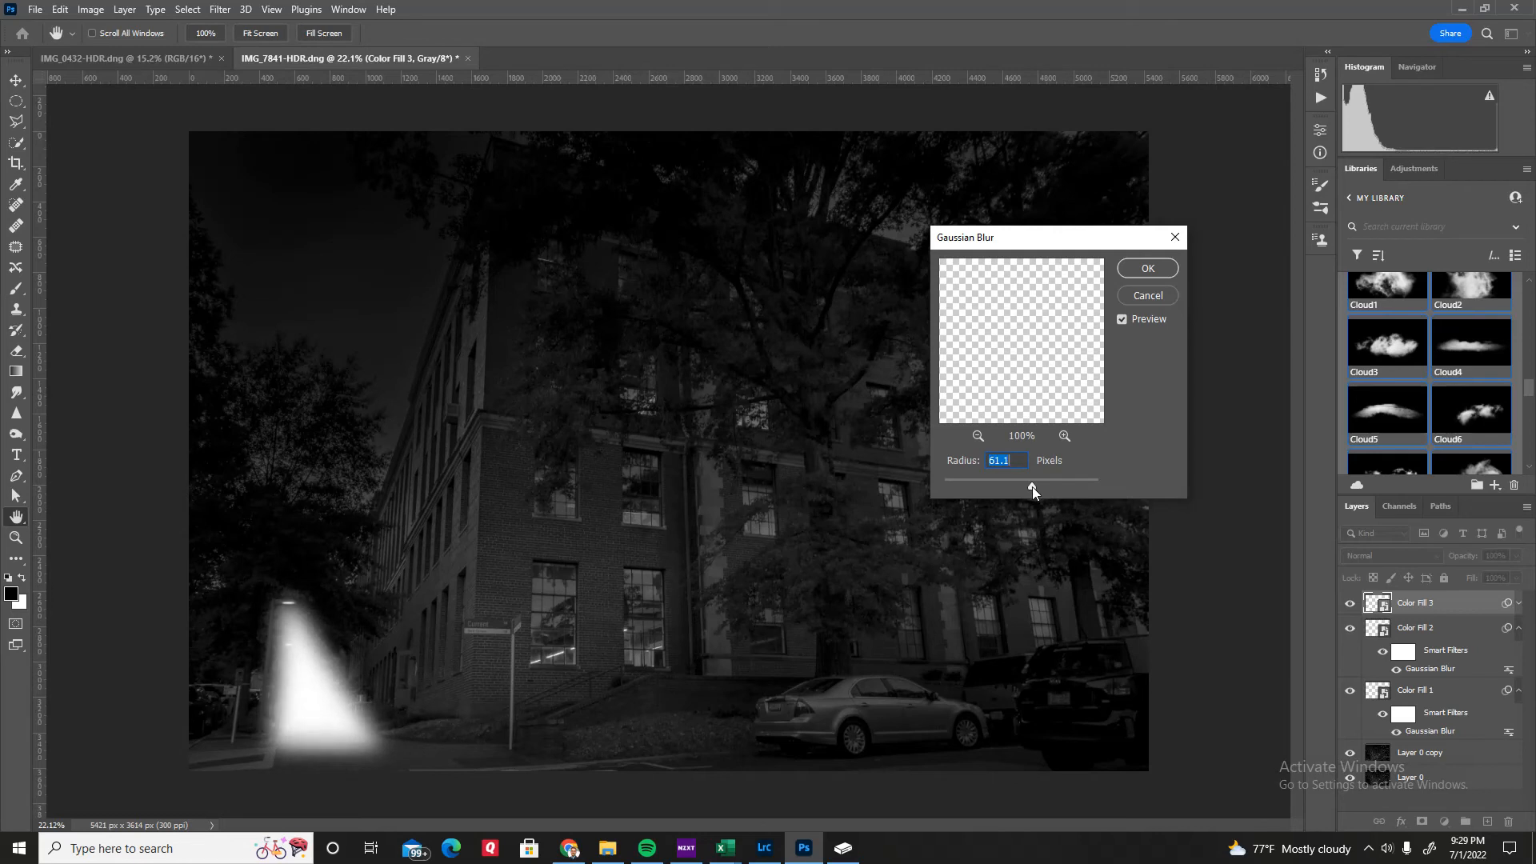
{"action": "left_click", "coordinate": [1146, 268]}
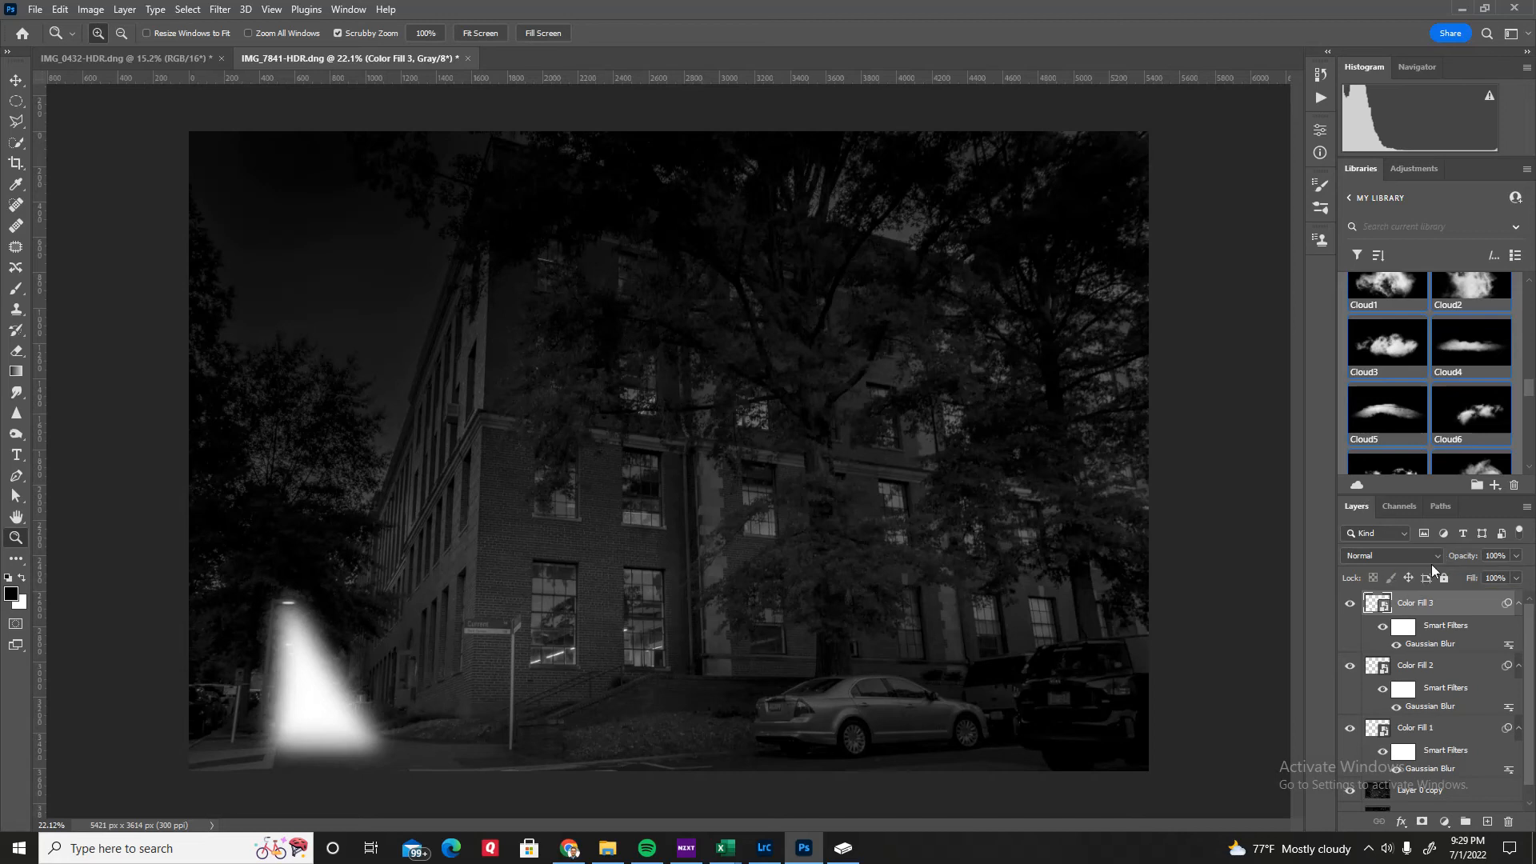
Step: Compare blend modes for the blurred light cone layer and set it to Overlay
{"action": "left_click", "coordinate": [1439, 553]}
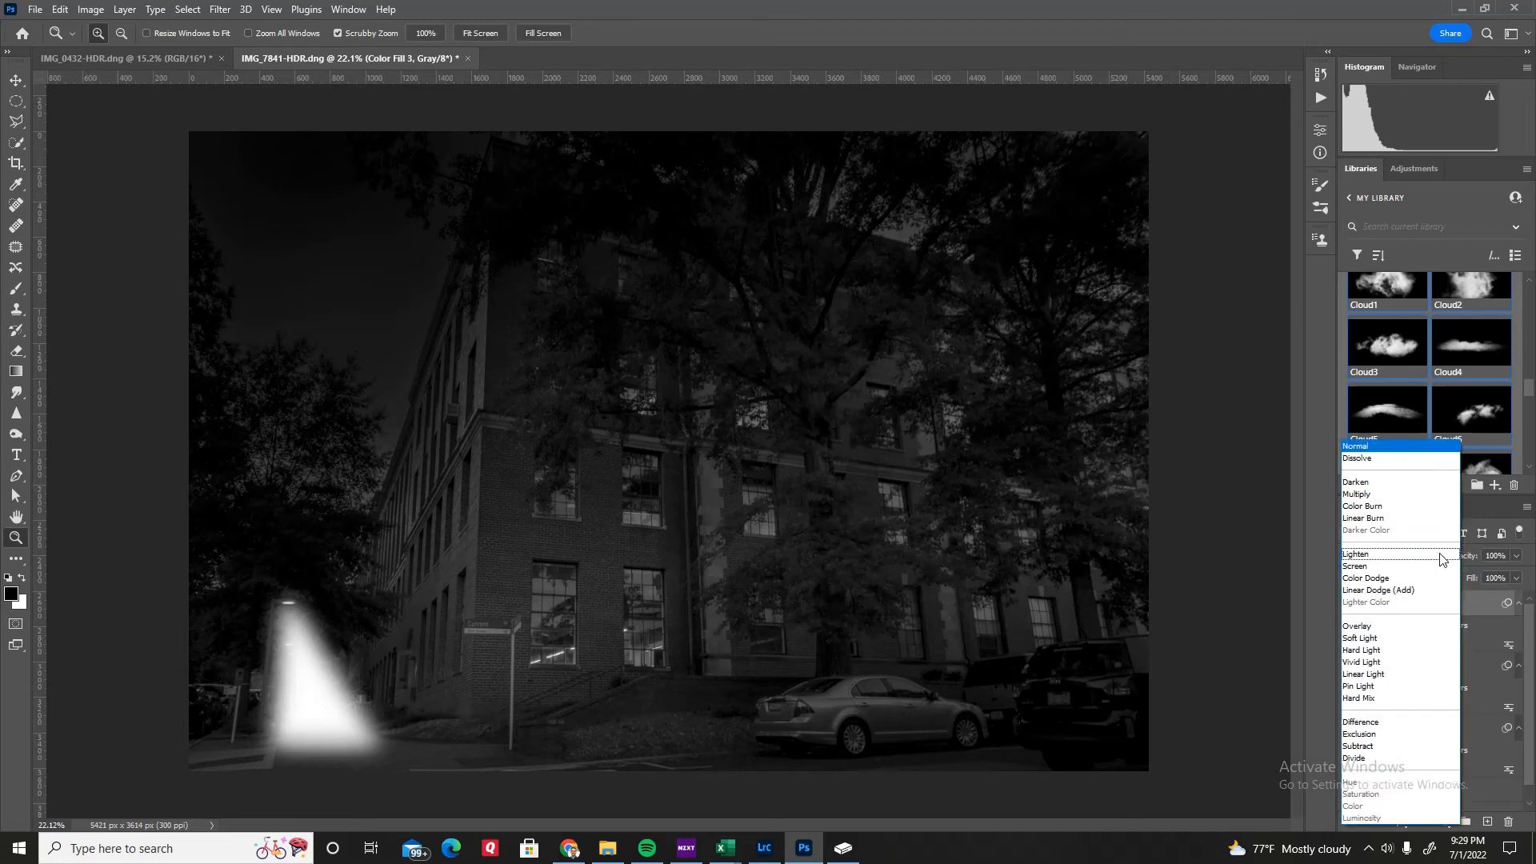
{"action": "left_click", "coordinate": [1364, 627]}
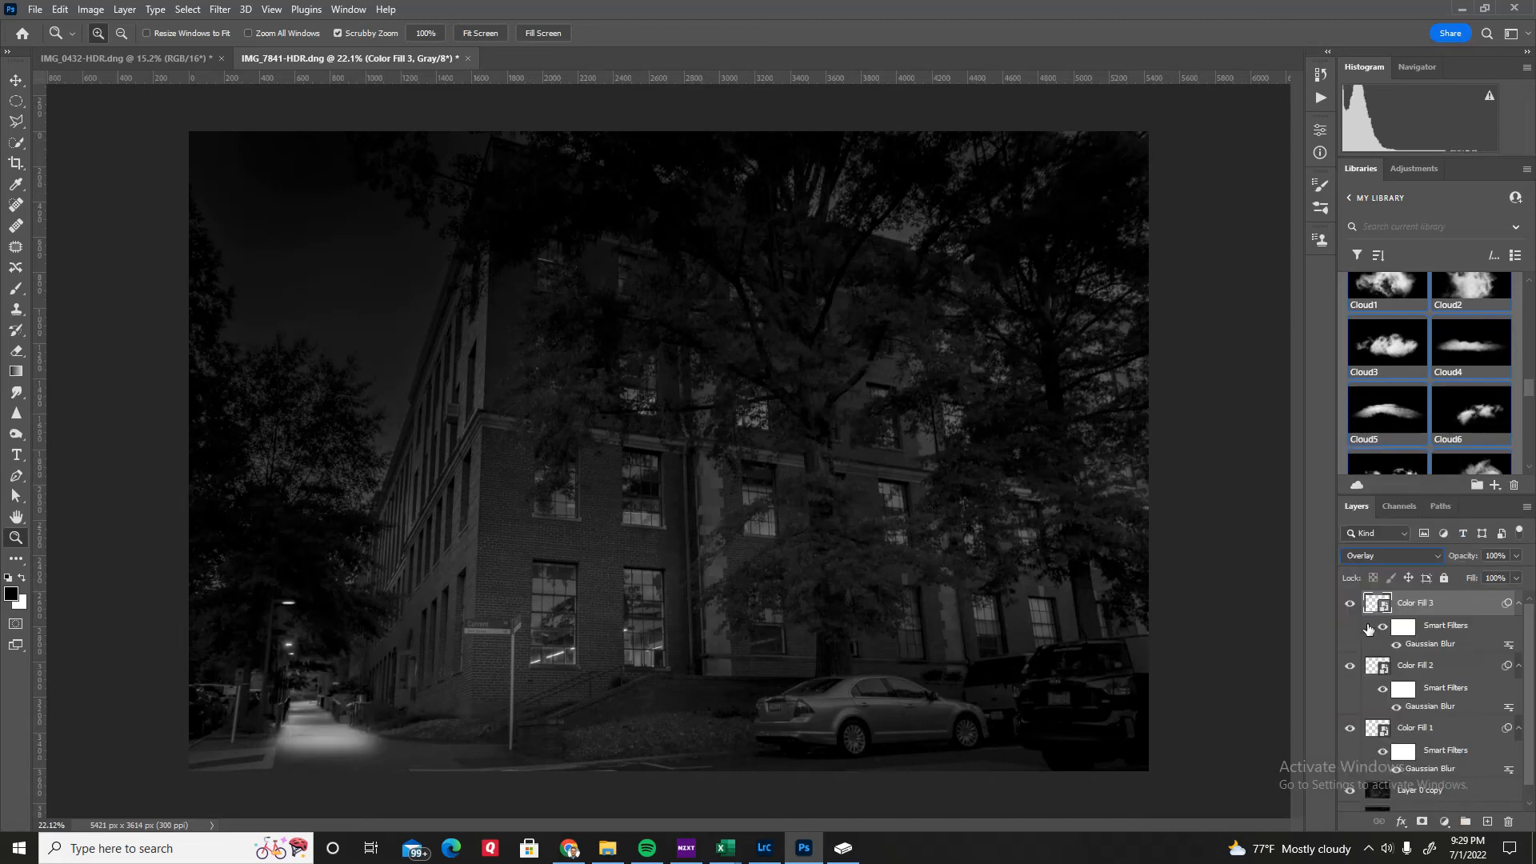
{"action": "left_click_drag", "start_coordinate": [299, 693], "coordinate": [372, 628]}
{"action": "scroll", "coordinate": [400, 588], "scroll_direction": "down", "scroll_amount": 1}
{"action": "left_click_drag", "start_coordinate": [428, 541], "coordinate": [418, 550]}
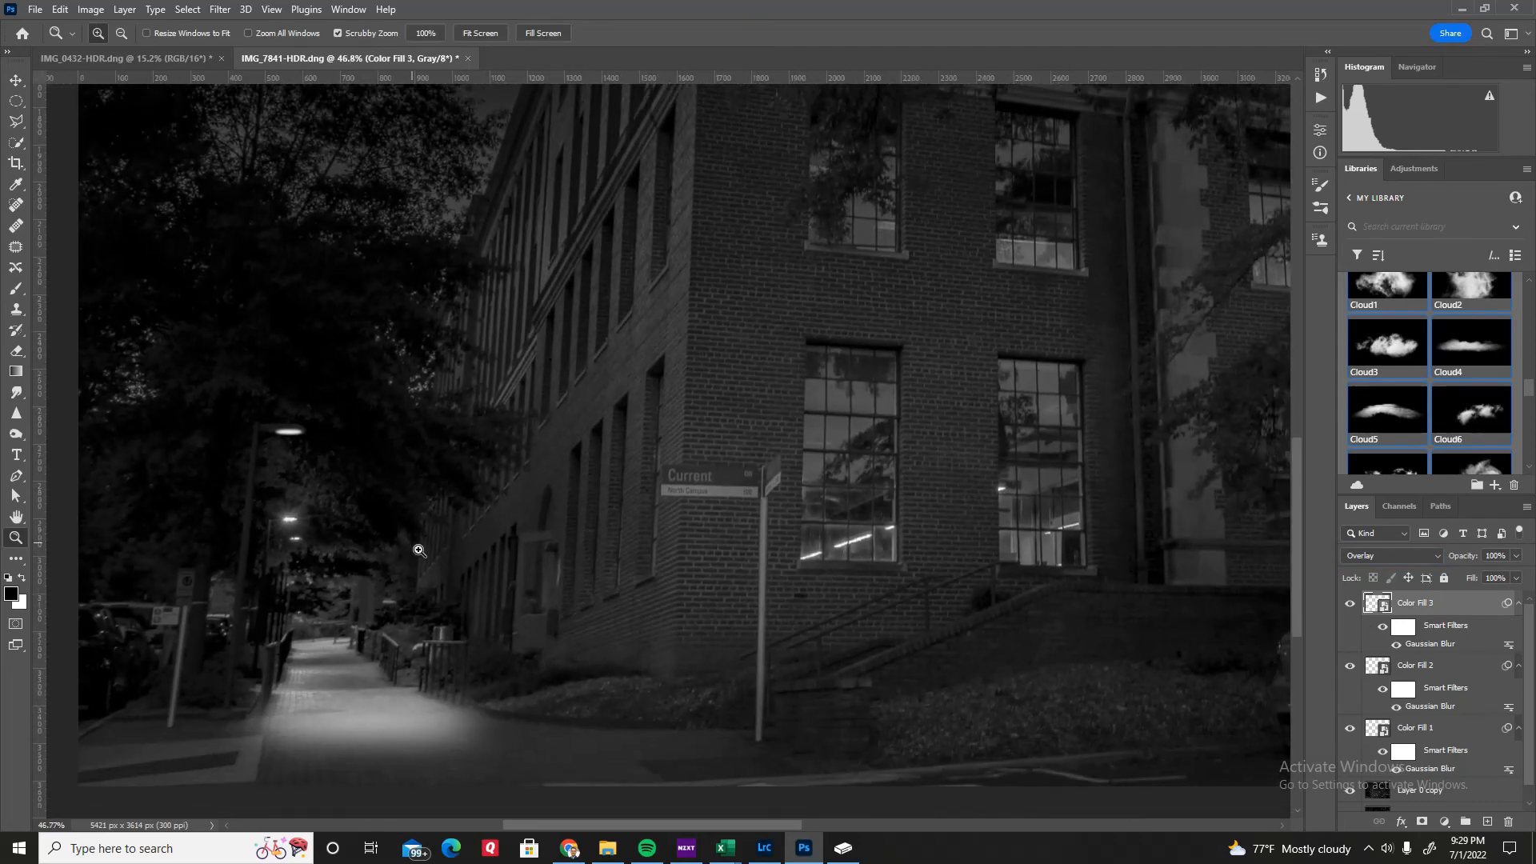
{"action": "left_click", "coordinate": [1432, 557]}
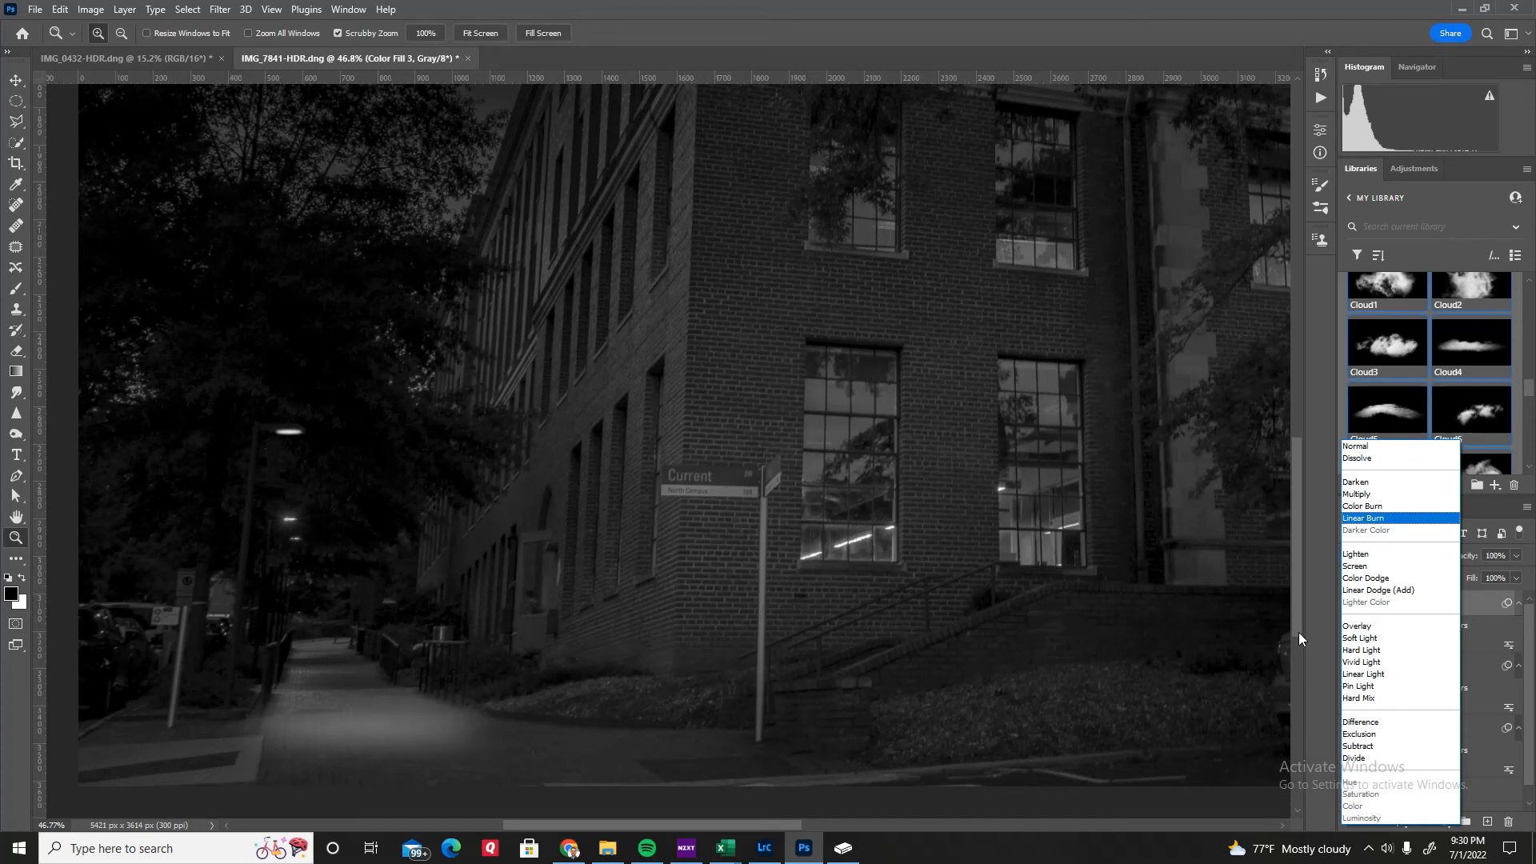
{"action": "left_click", "coordinate": [1355, 627]}
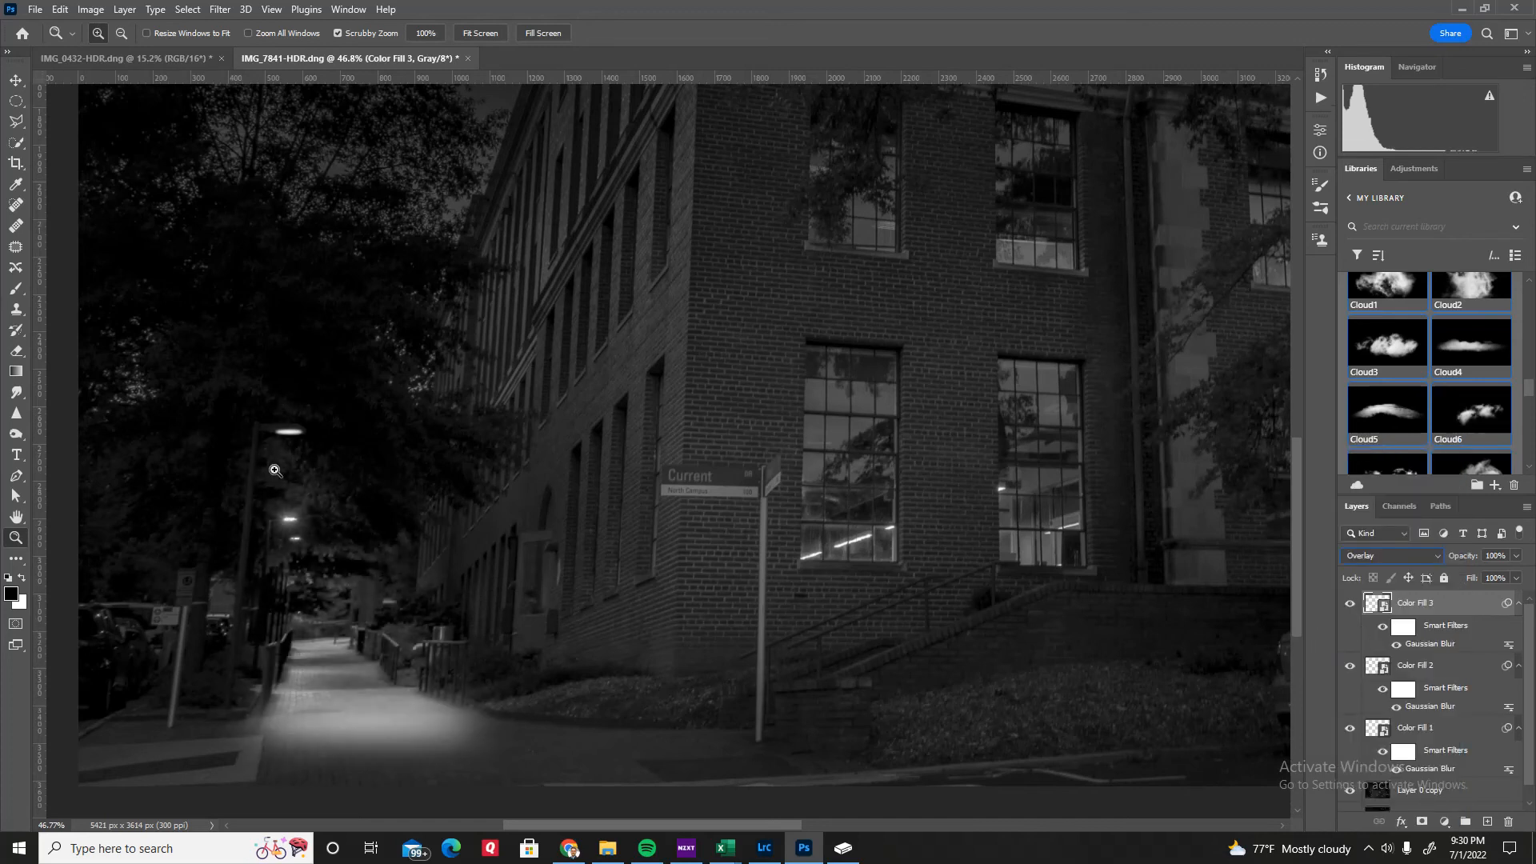
Step: Examine the distant street lamps' light and starburst up close and compare them with the nearest lamp in the whole photo
{"action": "left_click_drag", "start_coordinate": [298, 529], "coordinate": [289, 489]}
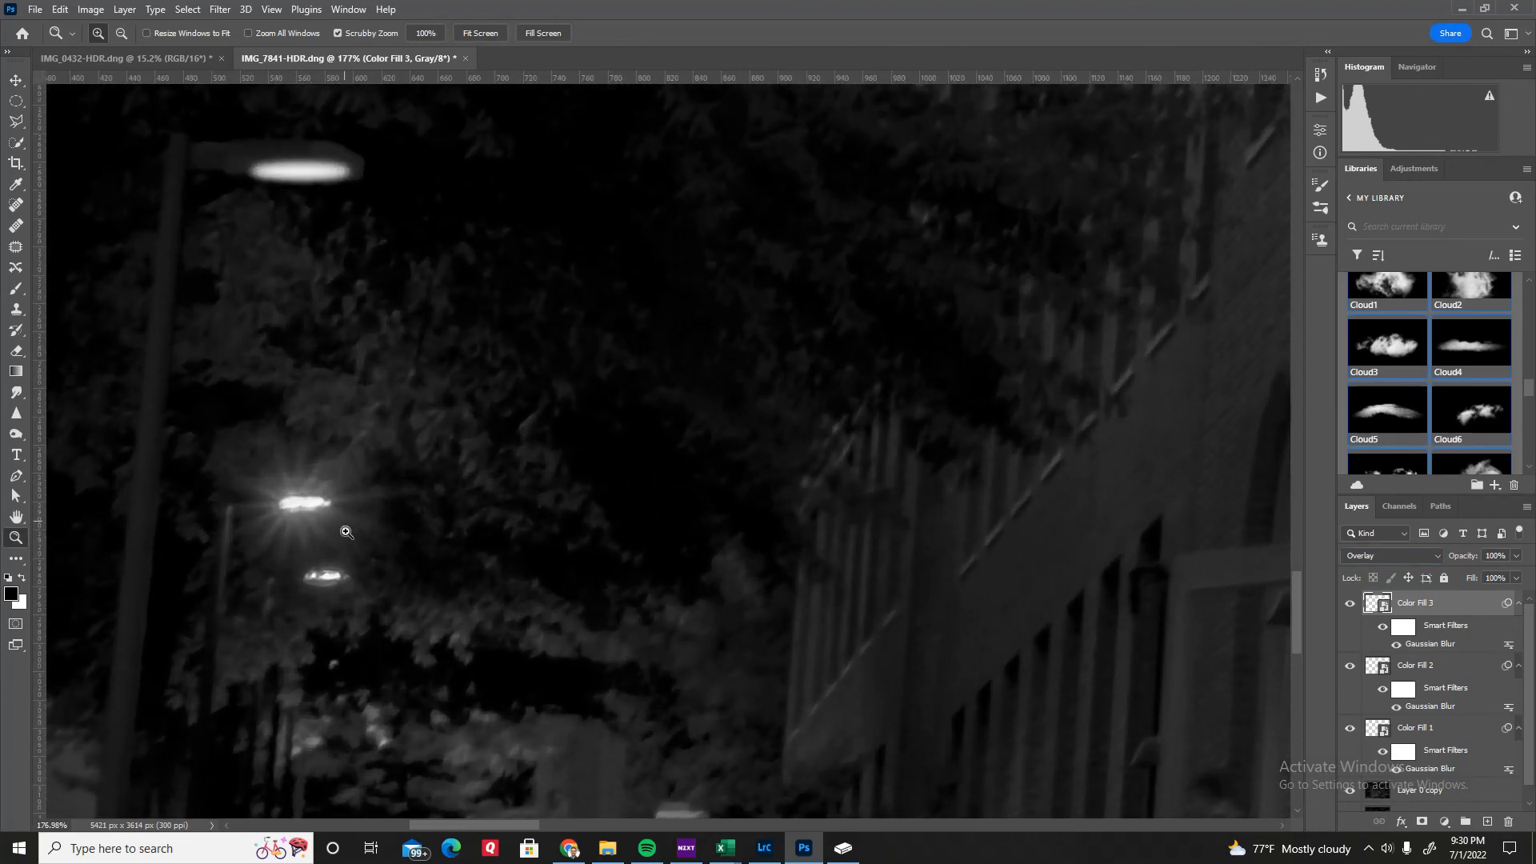
{"action": "scroll", "coordinate": [448, 513], "scroll_direction": "down", "scroll_amount": 4}
{"action": "scroll", "coordinate": [448, 512], "scroll_direction": "up", "scroll_amount": 5}
{"action": "scroll", "coordinate": [360, 477], "scroll_direction": "down", "scroll_amount": 1}
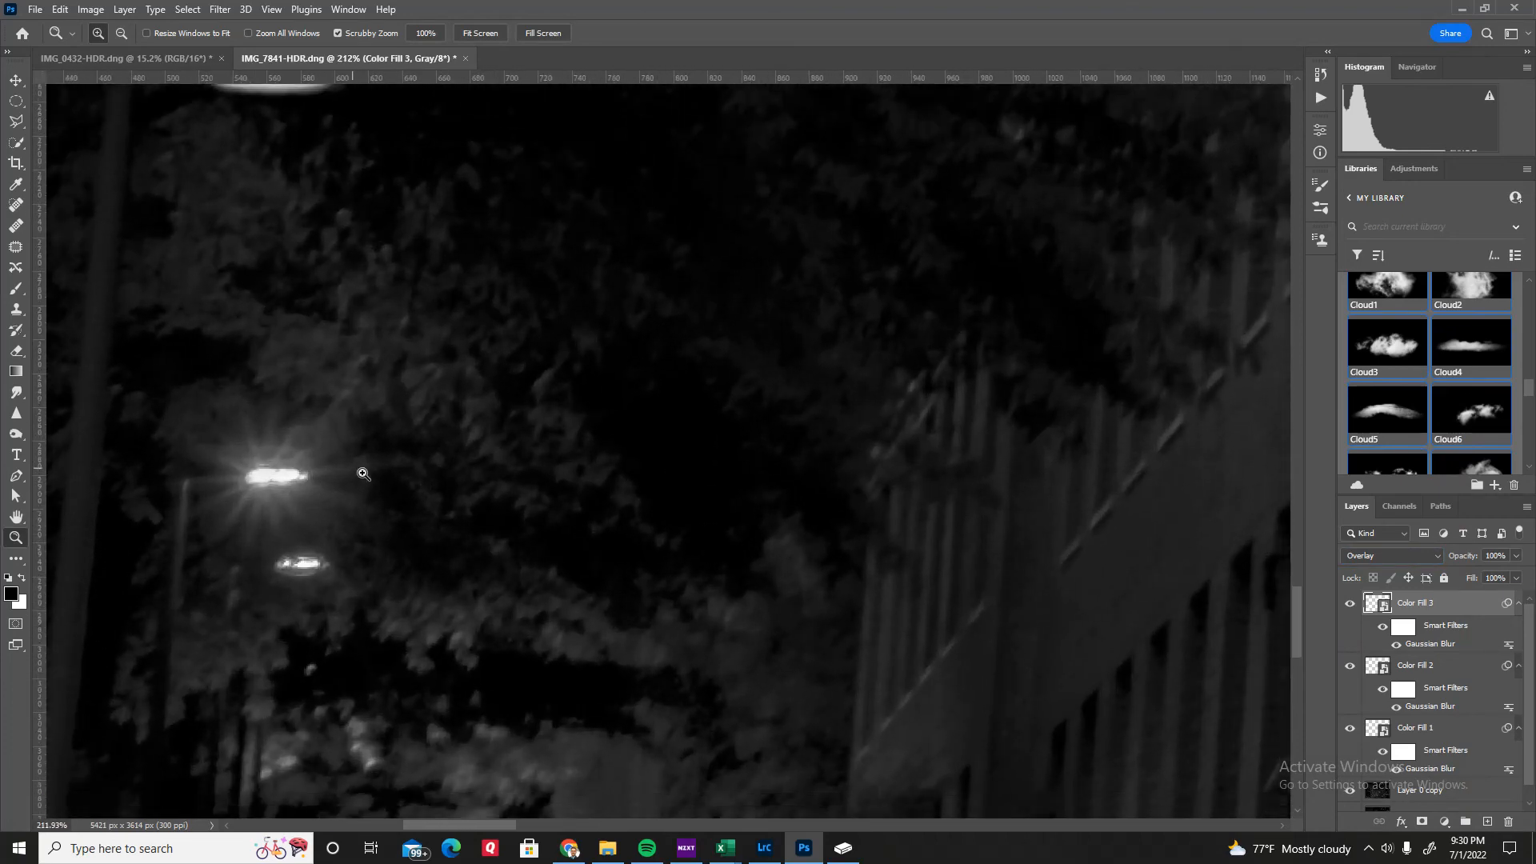
{"action": "scroll", "coordinate": [483, 470], "scroll_direction": "down", "scroll_amount": 6}
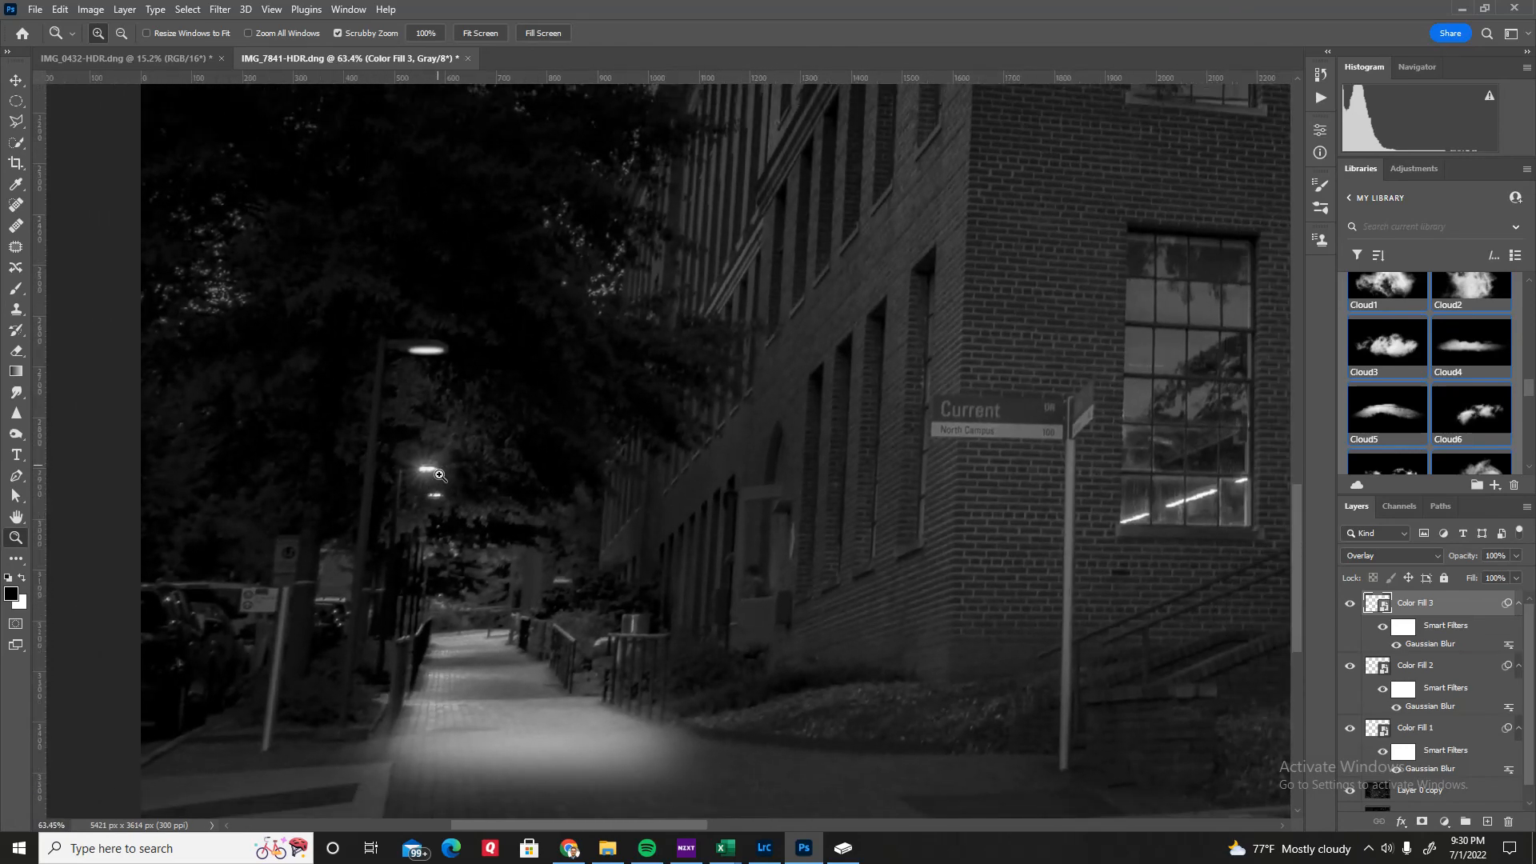
{"action": "scroll", "coordinate": [439, 475], "scroll_direction": "down", "scroll_amount": 1}
{"action": "scroll", "coordinate": [422, 478], "scroll_direction": "down", "scroll_amount": 2}
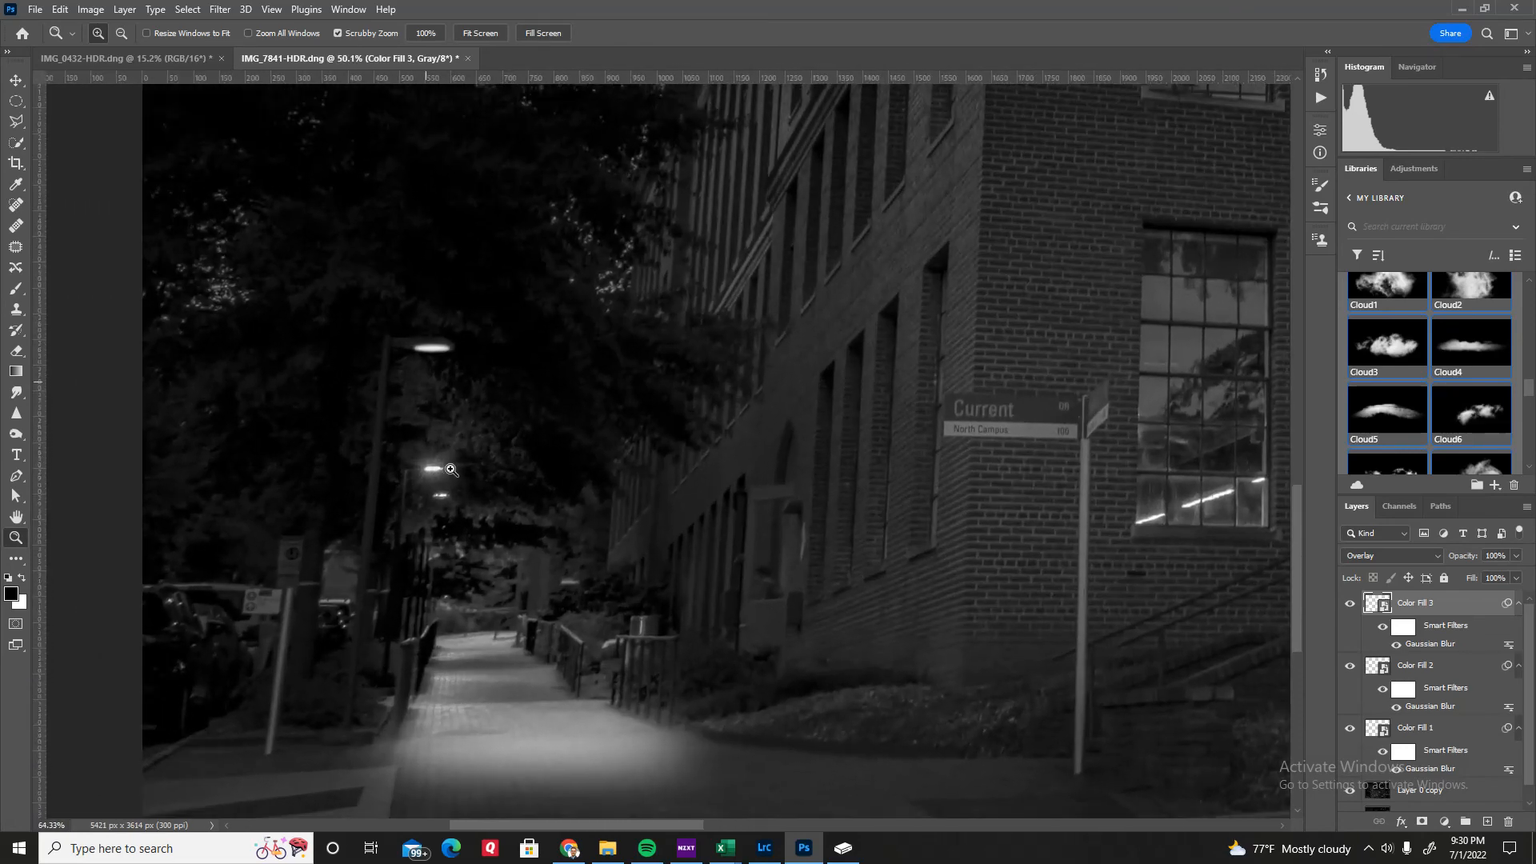
{"action": "scroll", "coordinate": [435, 419], "scroll_direction": "up", "scroll_amount": 5}
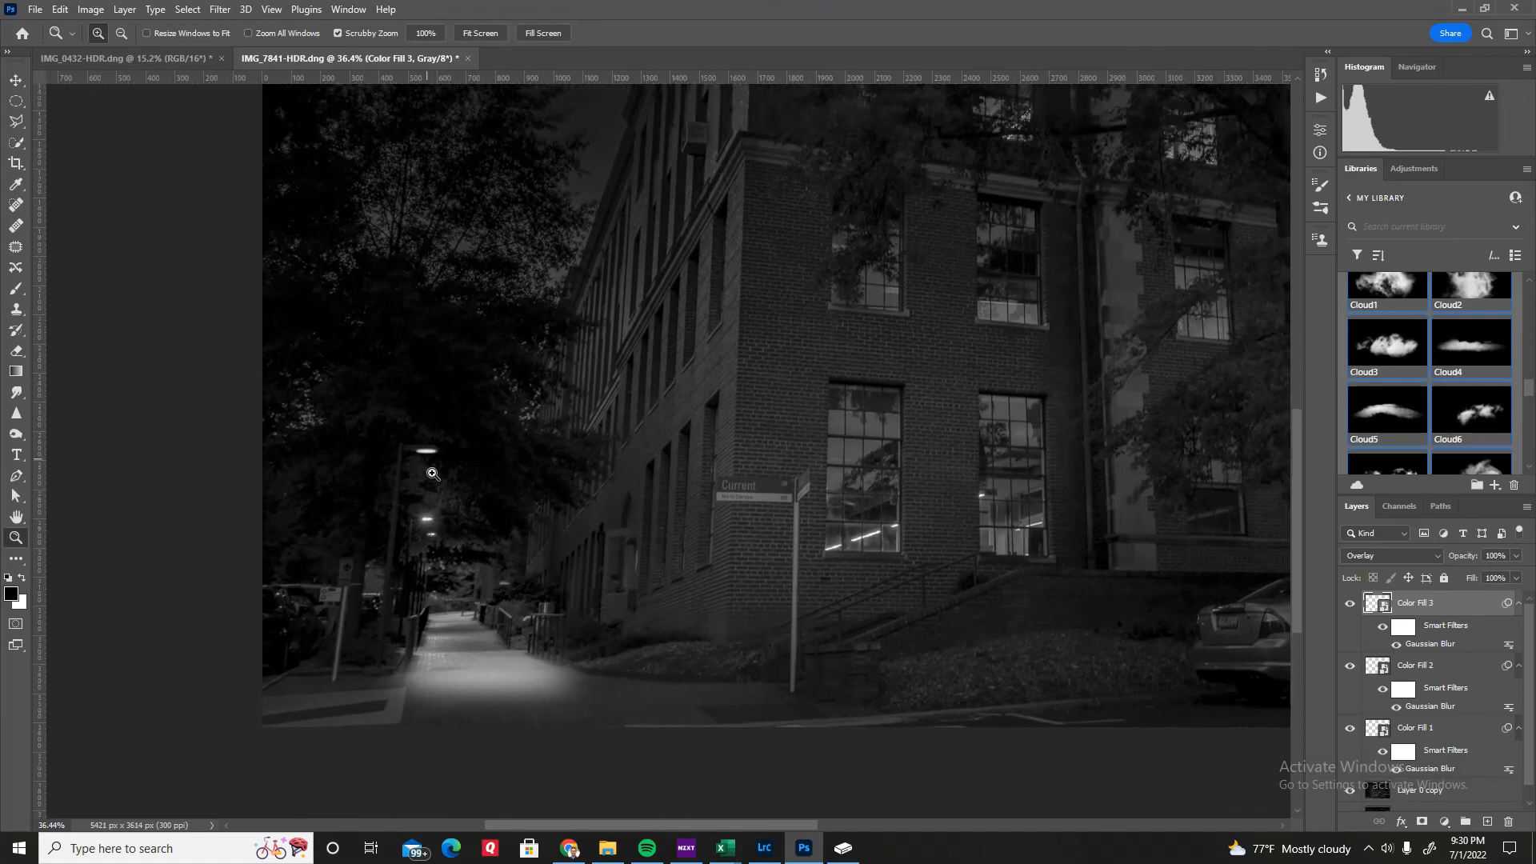
{"action": "scroll", "coordinate": [432, 488], "scroll_direction": "down", "scroll_amount": 6}
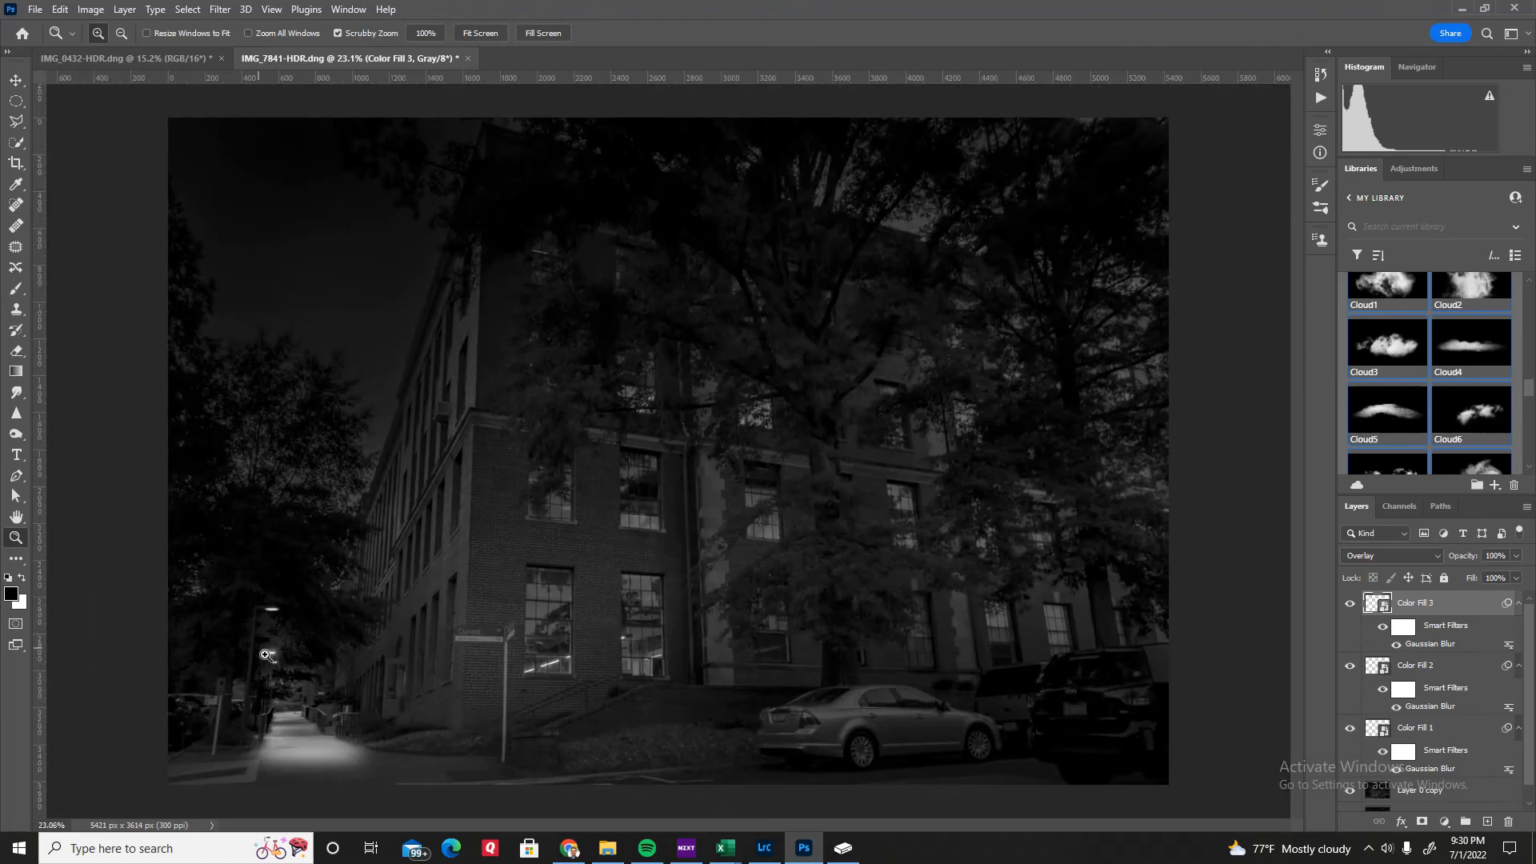
{"action": "mouse_move", "coordinate": [263, 646]}
{"action": "left_mouse_down"}
{"action": "mouse_move", "coordinate": [287, 624]}
{"action": "mouse_move", "coordinate": [596, 549]}
{"action": "left_mouse_up"}
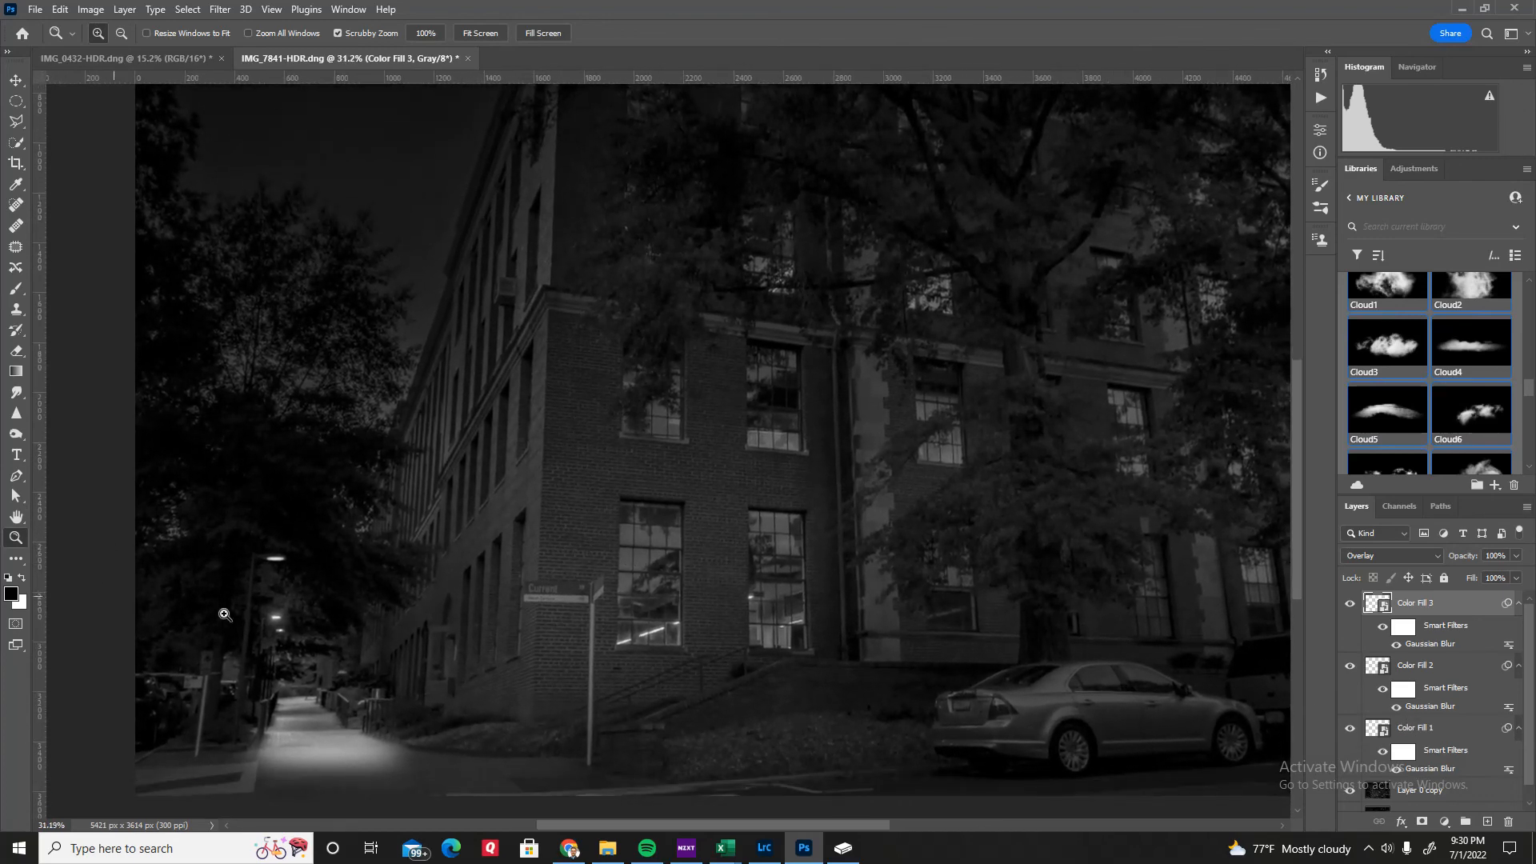